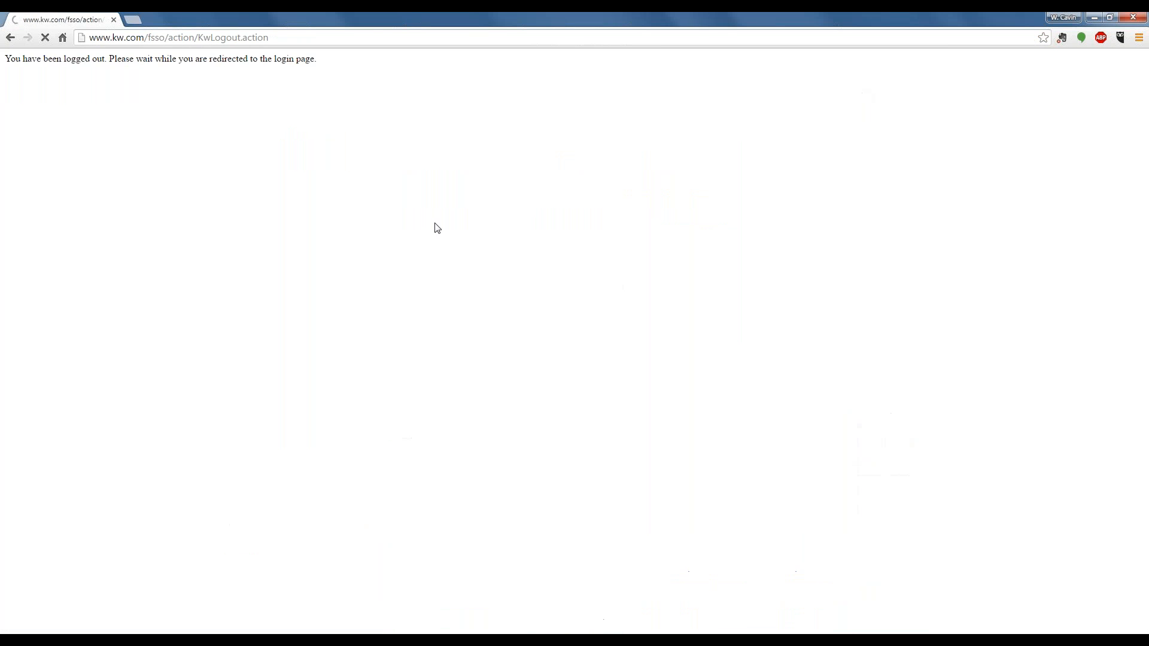
- Log in to the Keller Williams account with the saved username and password, and continue to the mykw home page
left_click(513, 329)
left_click_drag(513, 329, 467, 329)
type("ca")
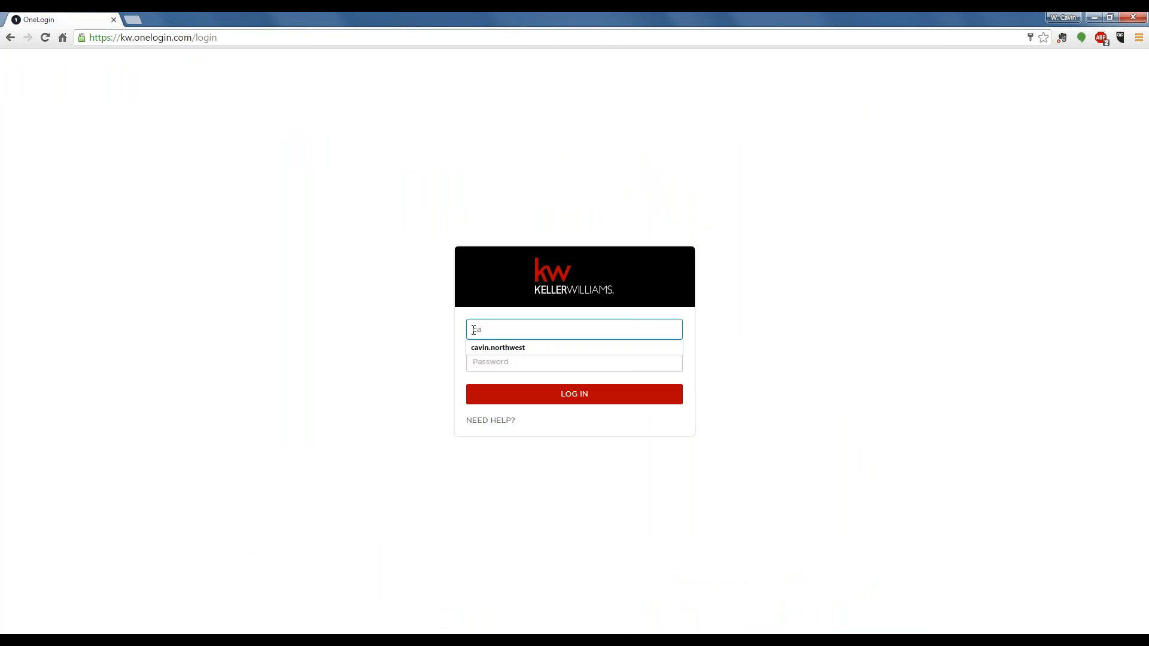
key("Down")
key("Return")
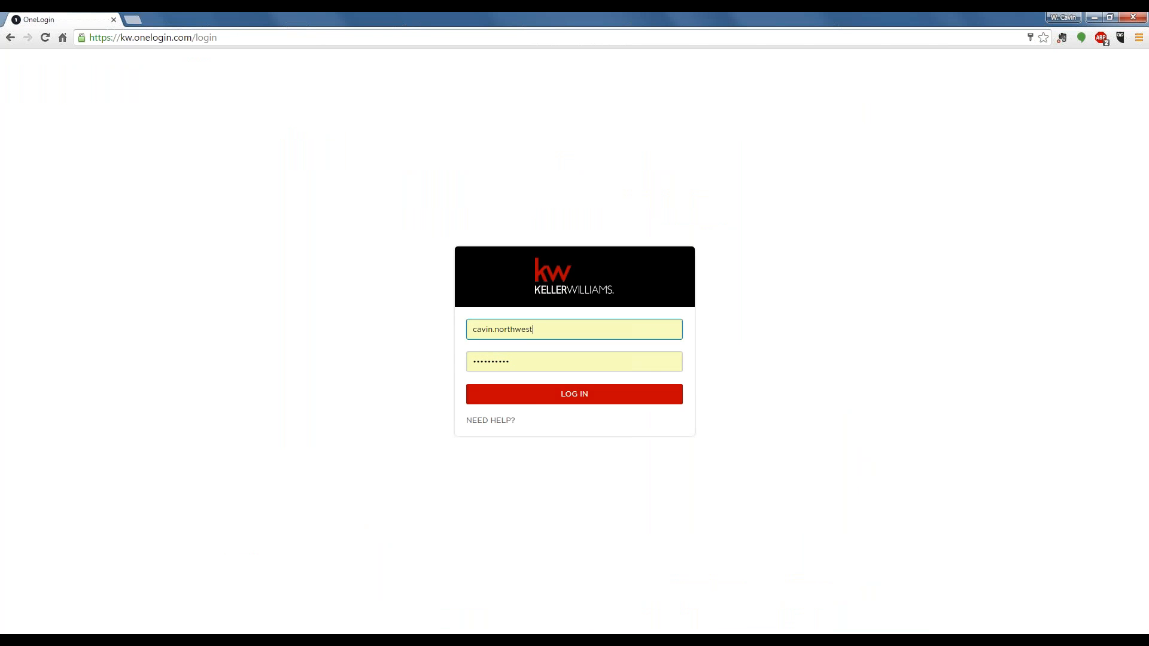
left_click(543, 398)
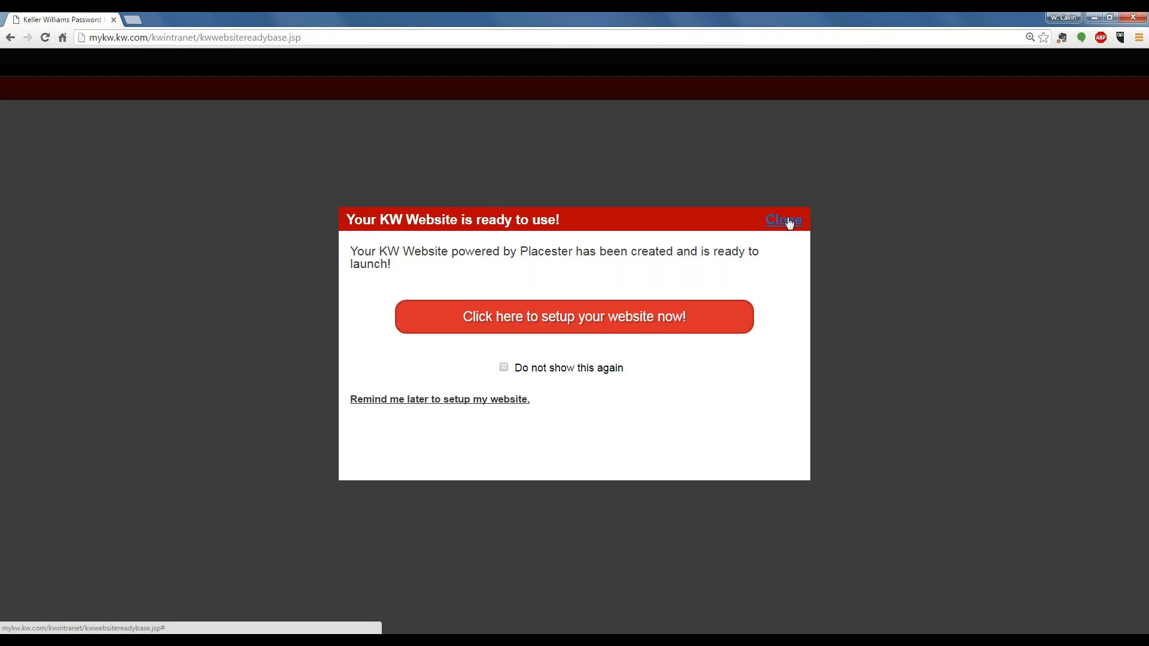
left_click(788, 222)
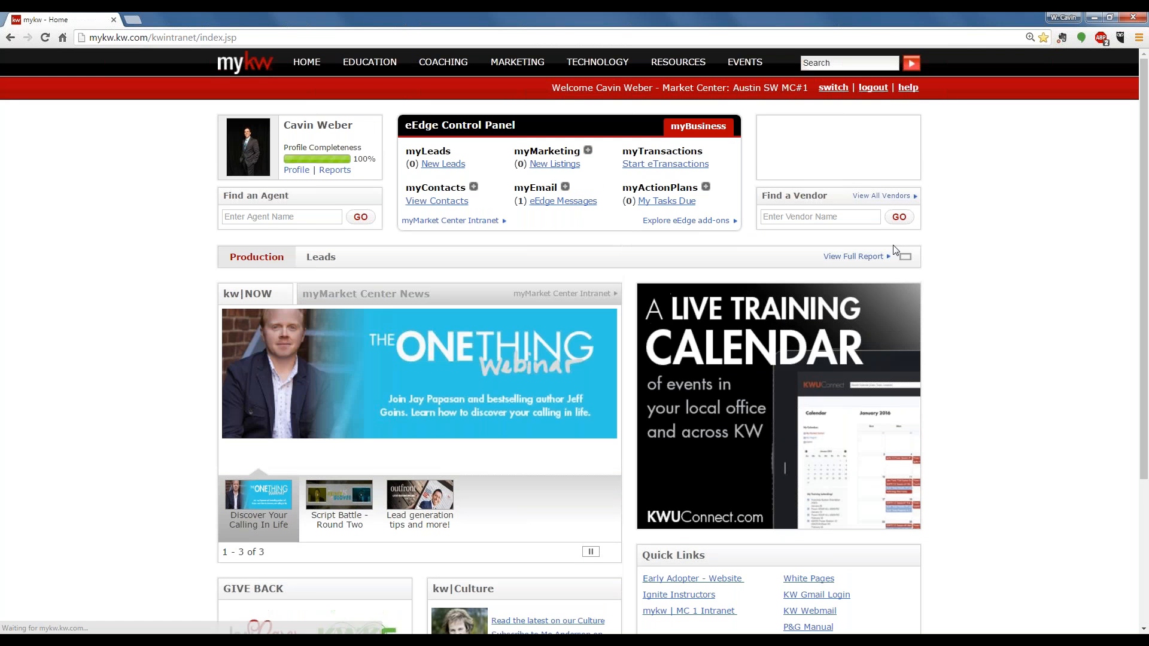
- Open the KW Websites page and go to the agent website's administration
mouse_move(597, 62)
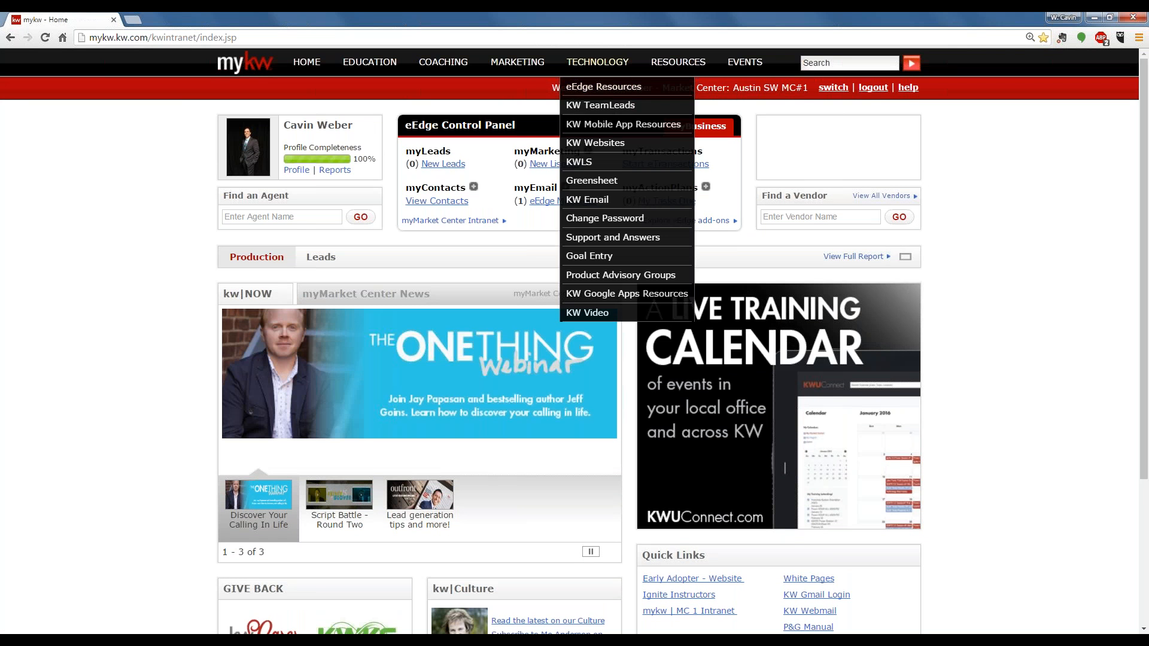
left_click(608, 145)
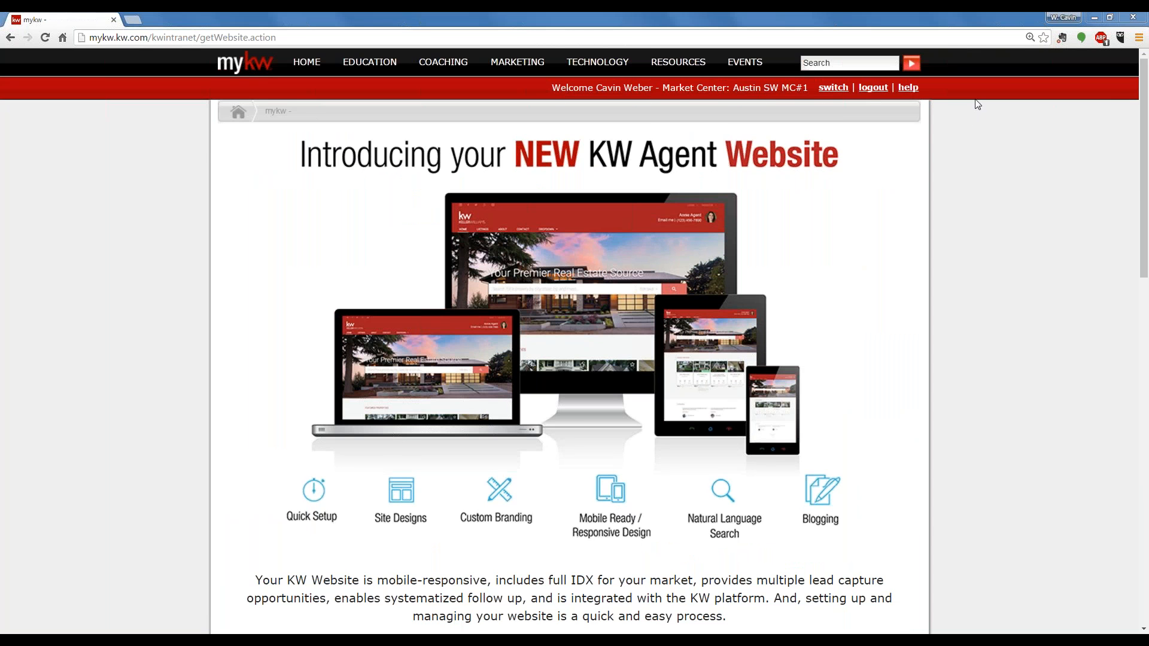
scroll(846, 390, "down", 6)
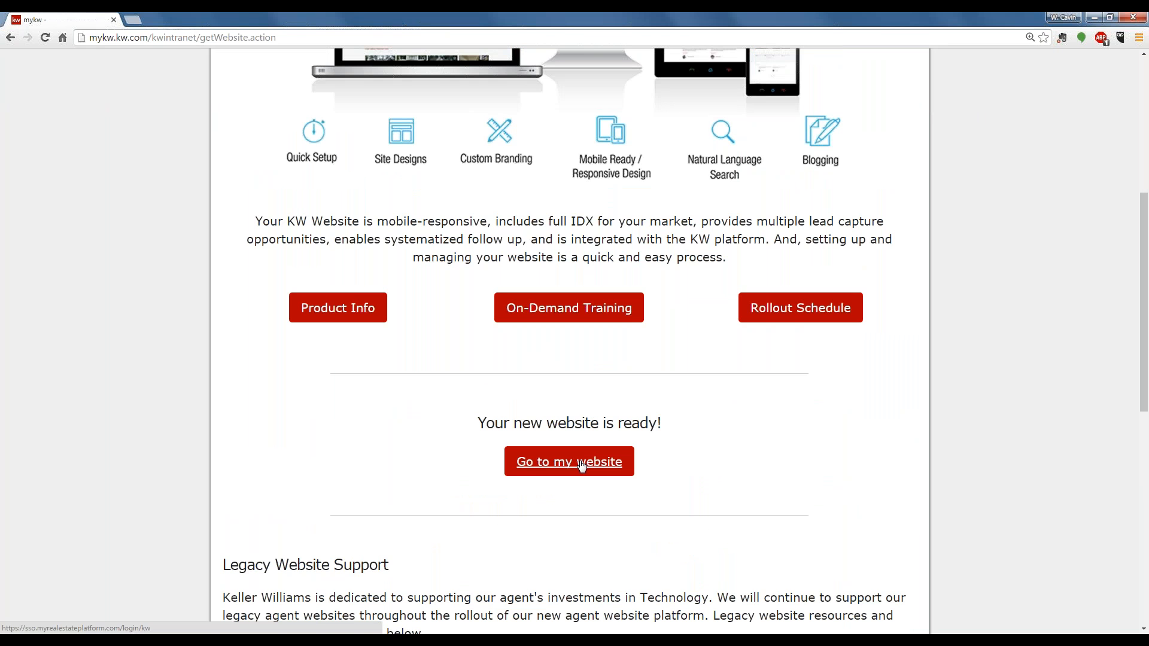
left_click(581, 464)
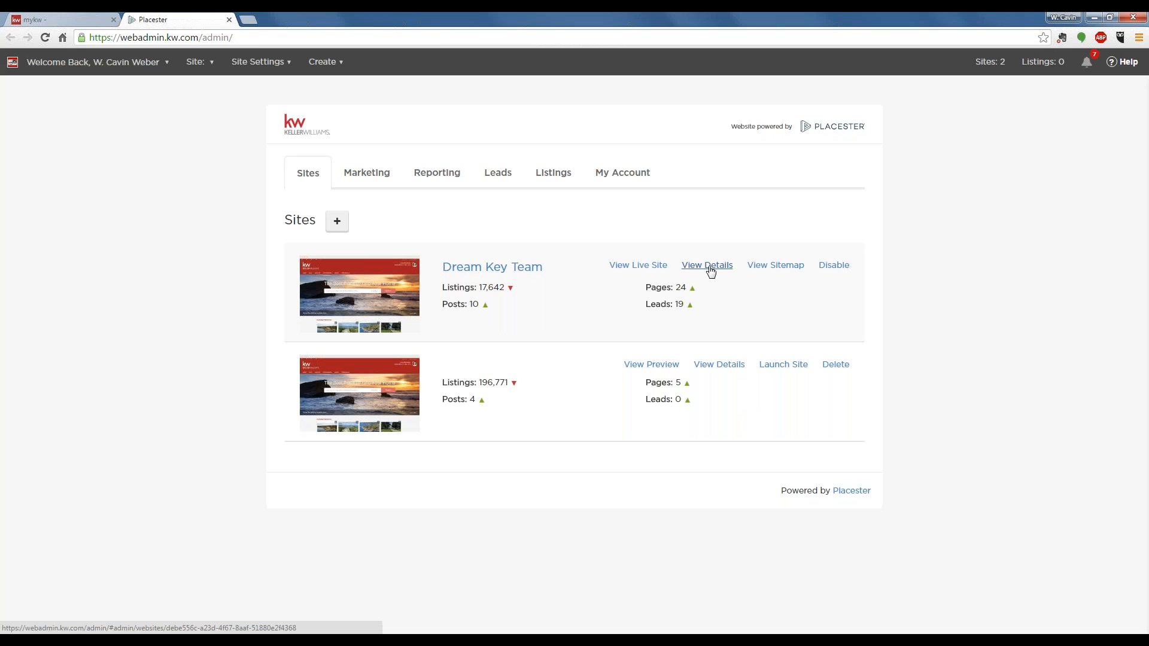
- Open the details of the Dream Key Team site, collapse the feedback survey and show the site's blog posts
left_click(707, 266)
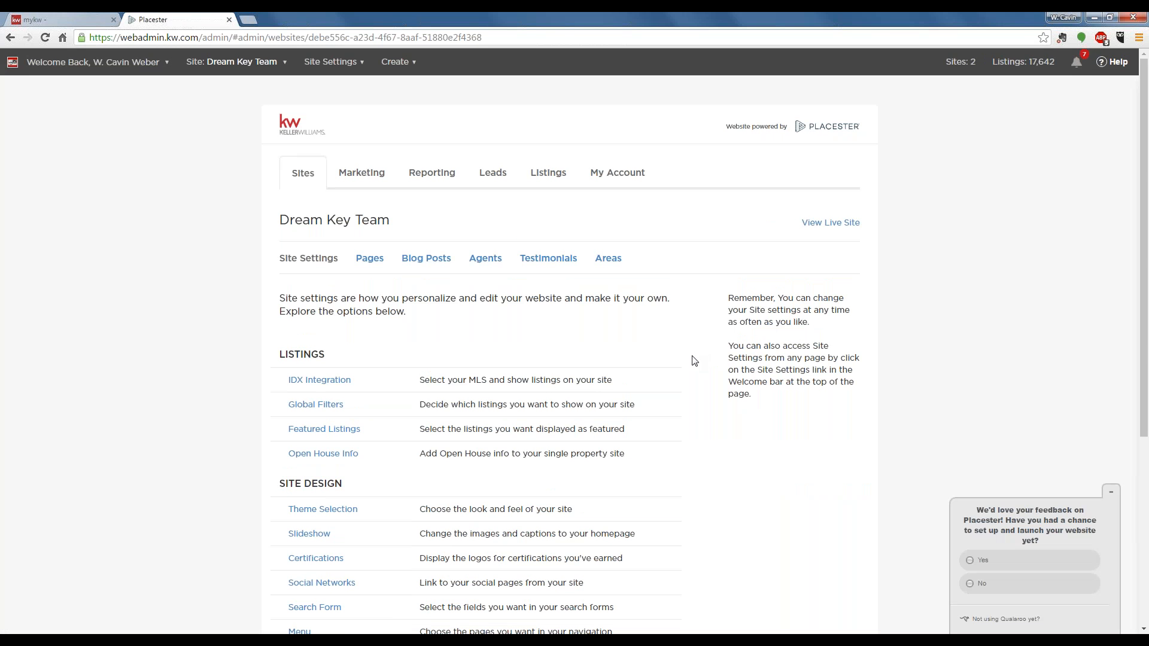
left_click(1110, 493)
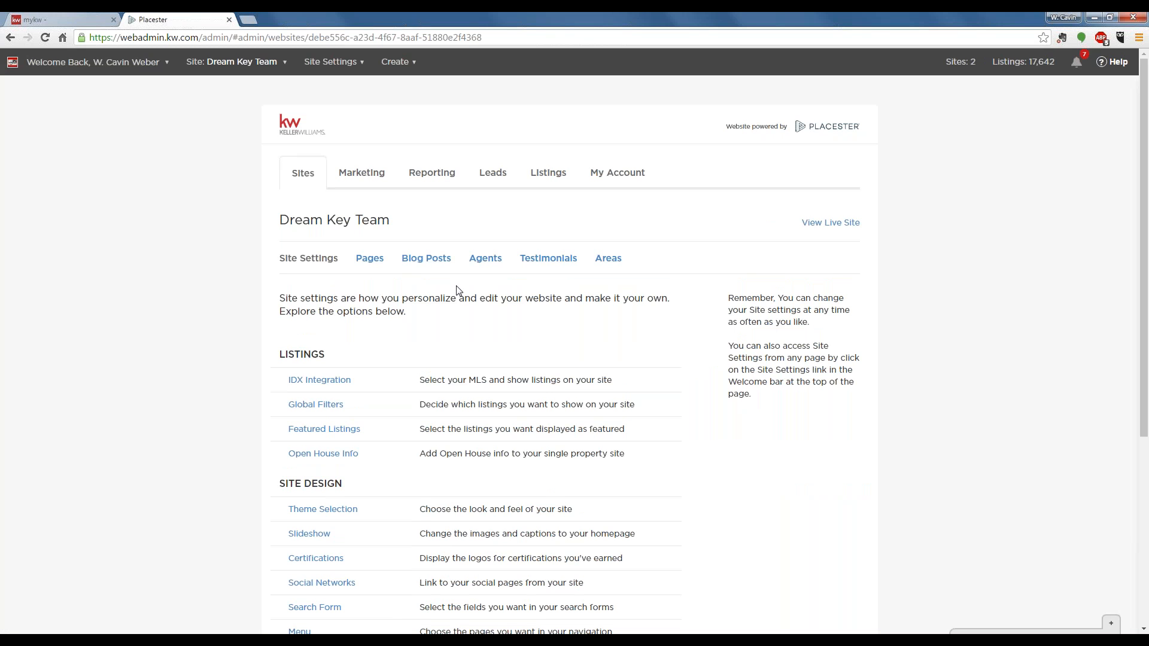
left_click(423, 262)
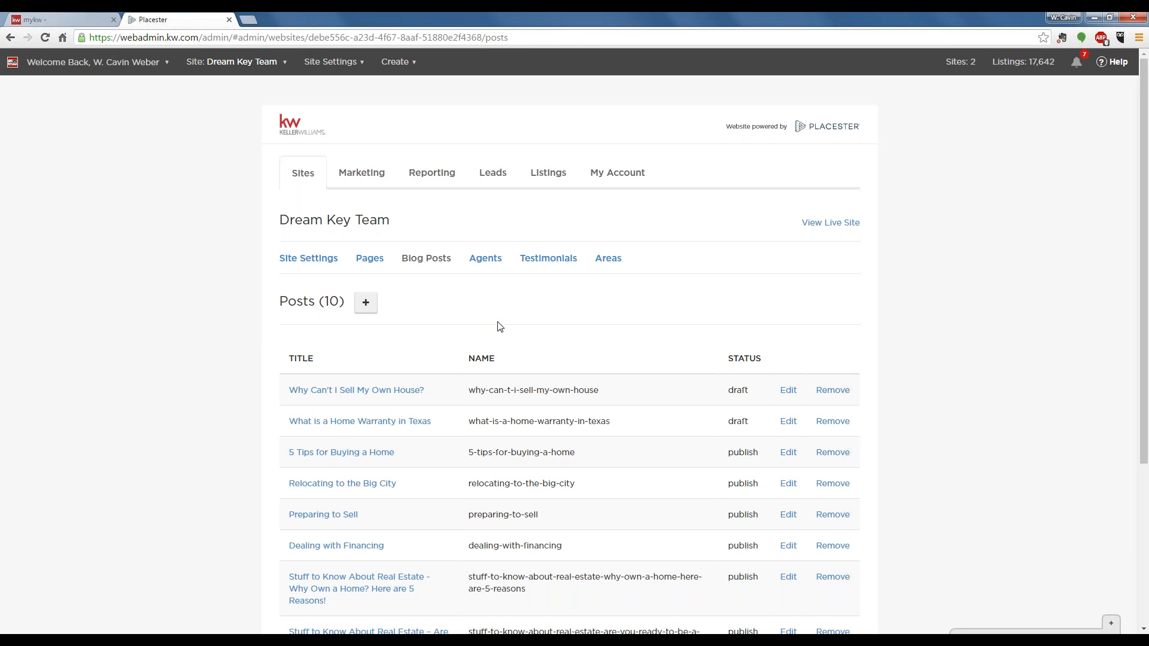
- Create a blog post titled "Stuff to Know" and save it as a draft
left_click(366, 304)
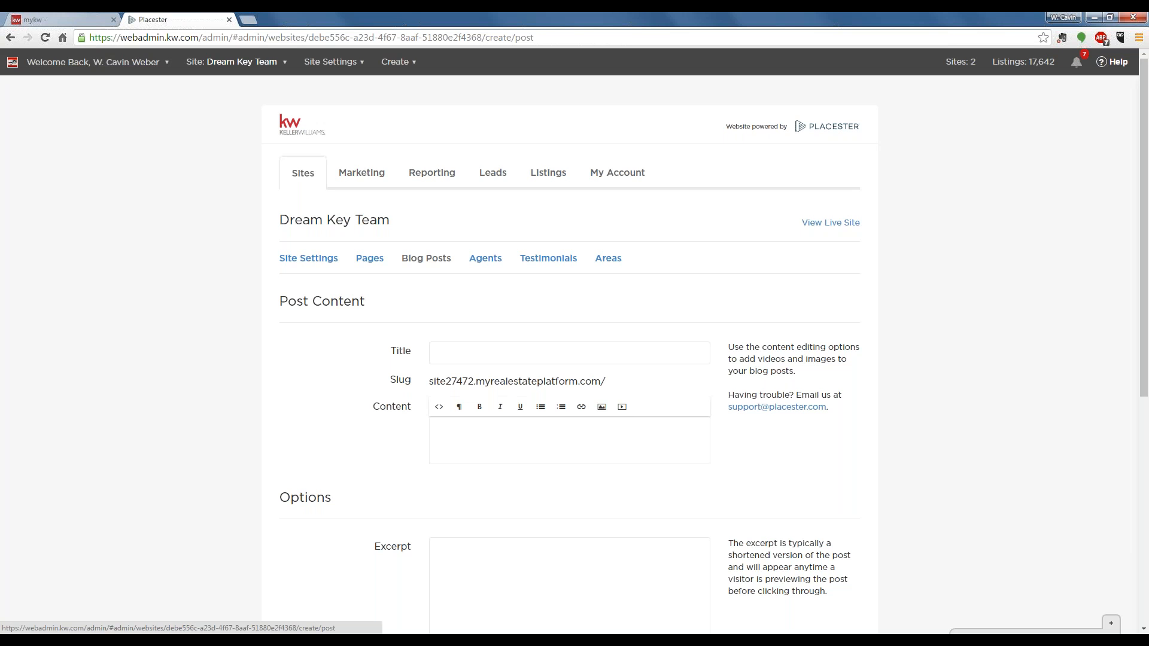
left_click(493, 350)
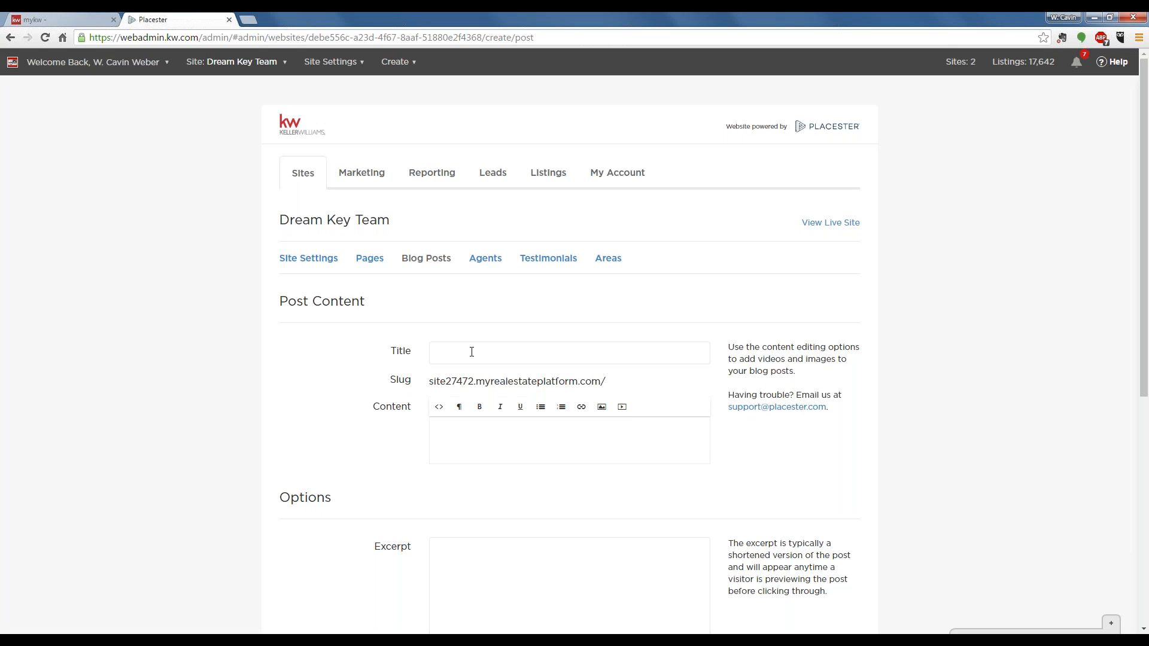
type("Str")
key("BackSpace")
type("uff to kno")
type("w about")
key("Return")
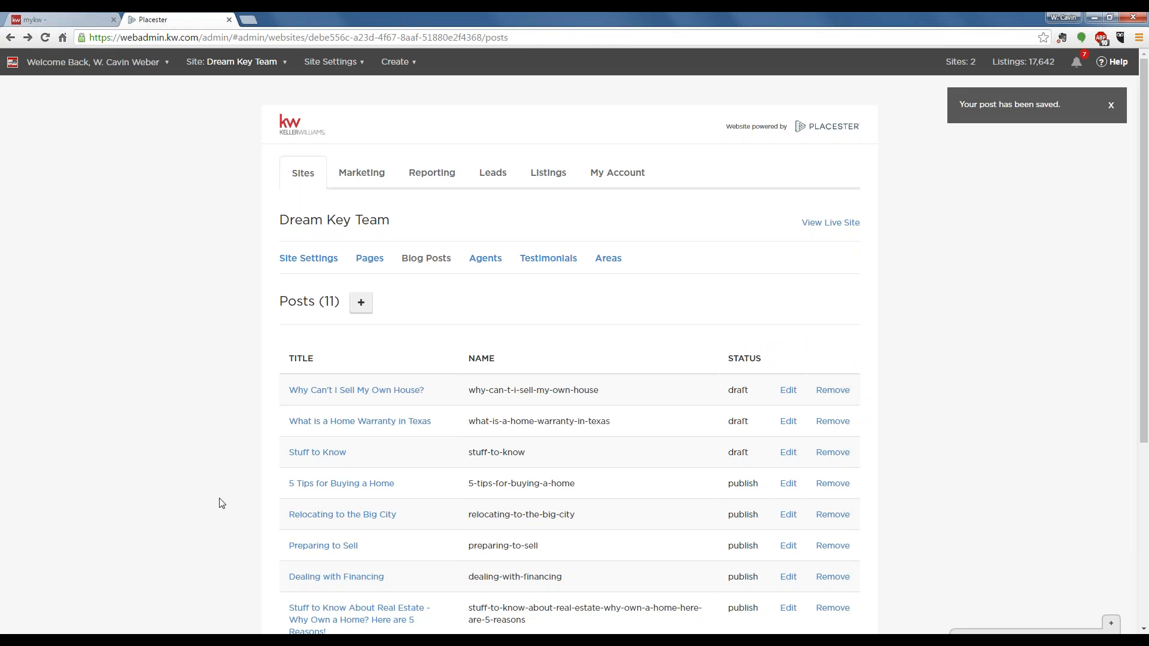
- Start another blog post and enter "Stuff To Know About Real Estate" as its title
left_click(361, 302)
left_click(474, 353)
type("Stuf")
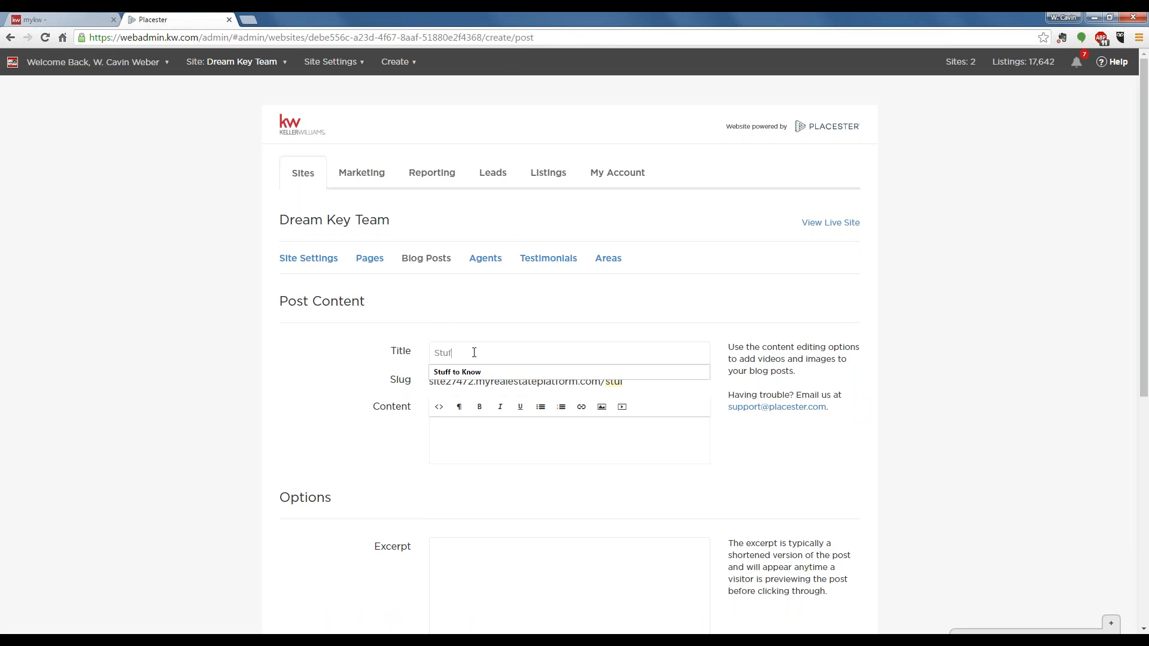
type("f To Know About R")
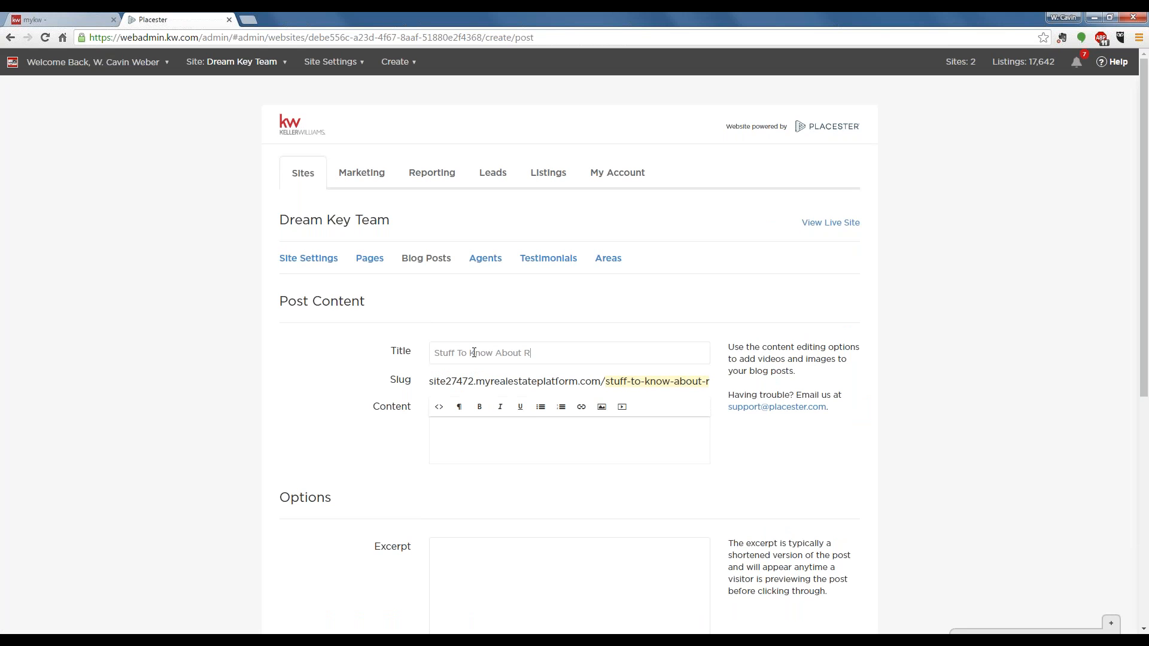
type("eal Estate")
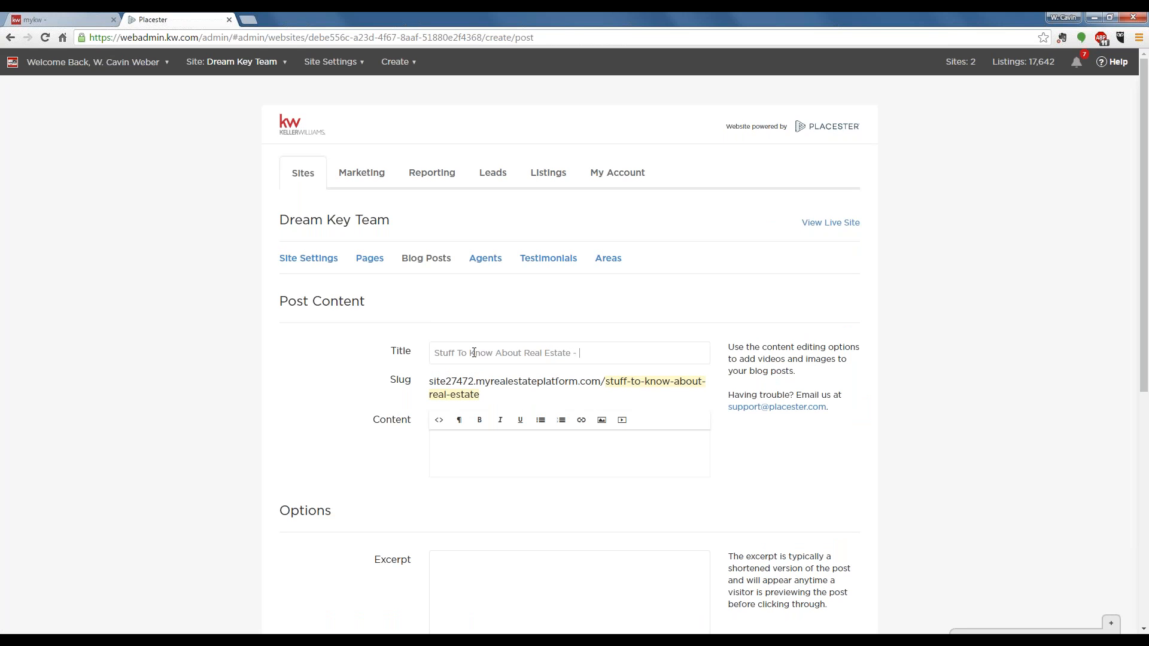
type(" - $1K")
- Extend the post title with " - 4 Things to Improve Your Credit Score"
key("BackSpace")
key("BackSpace")
key("BackSpace")
type("4")
type("hings to Improve Your Credit s")
key("BackSpace")
type("Score")
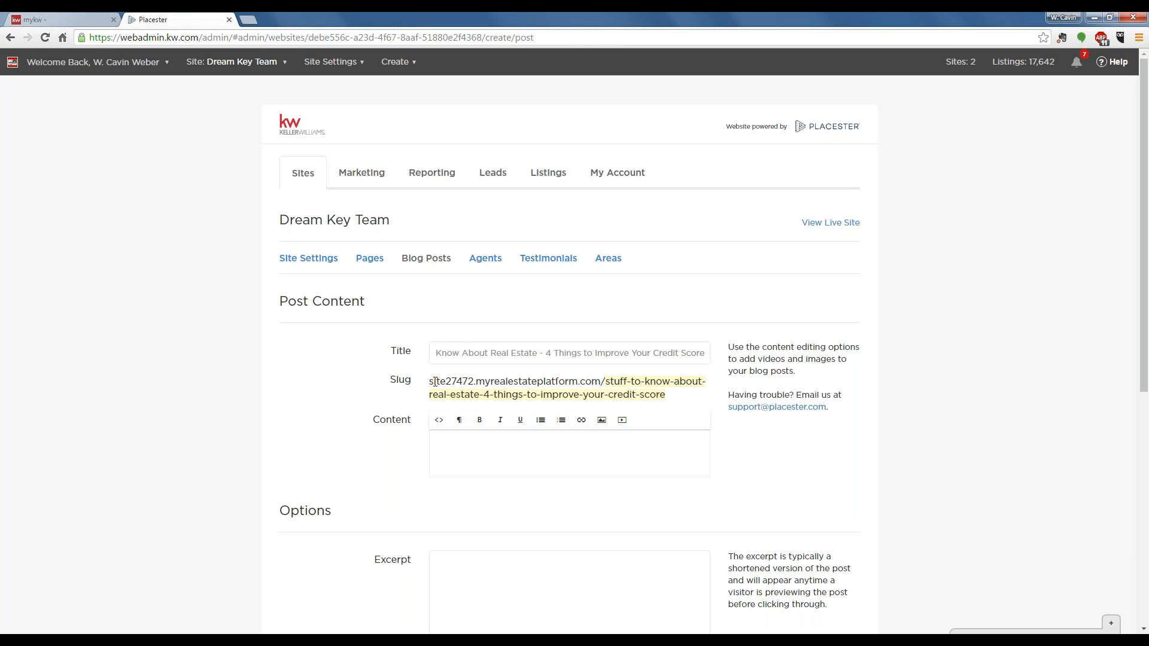
- Examine the new post's slug and content editor, switching the HTML source view on and back off
left_click_drag(431, 381, 672, 398)
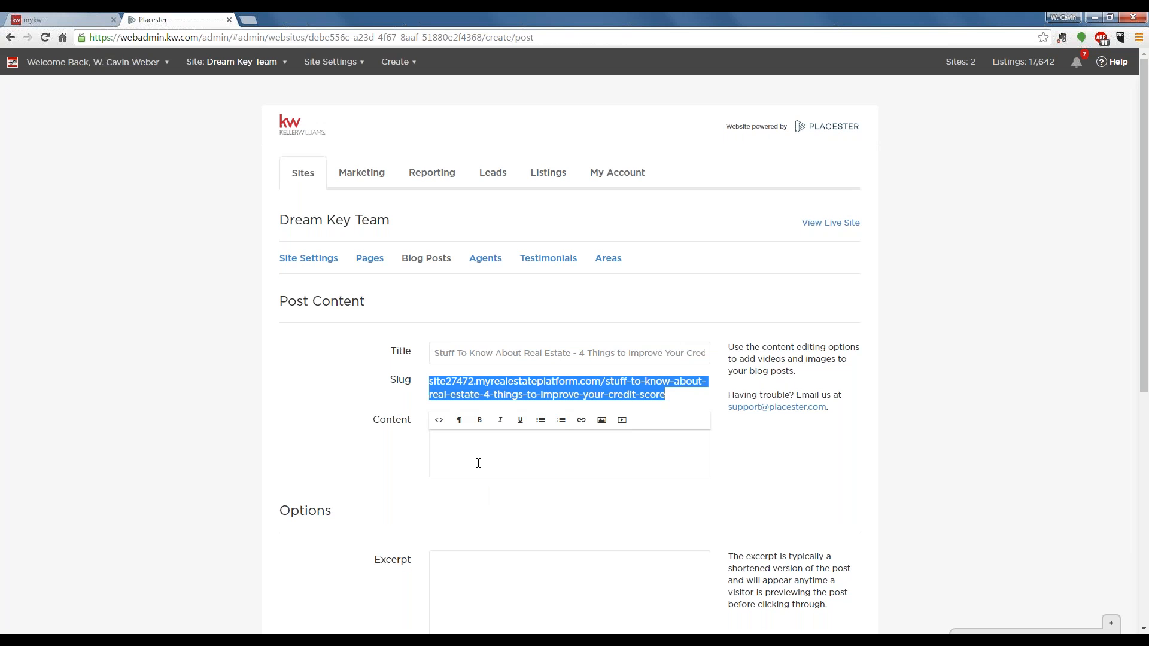
left_click(478, 459)
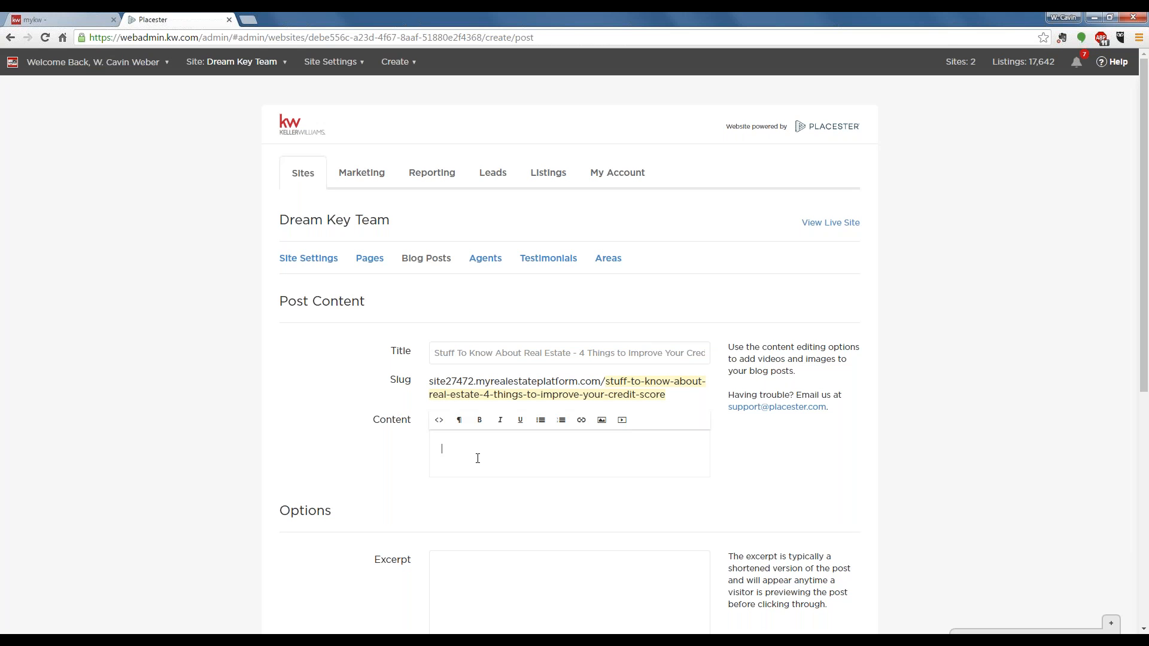
left_click(477, 459)
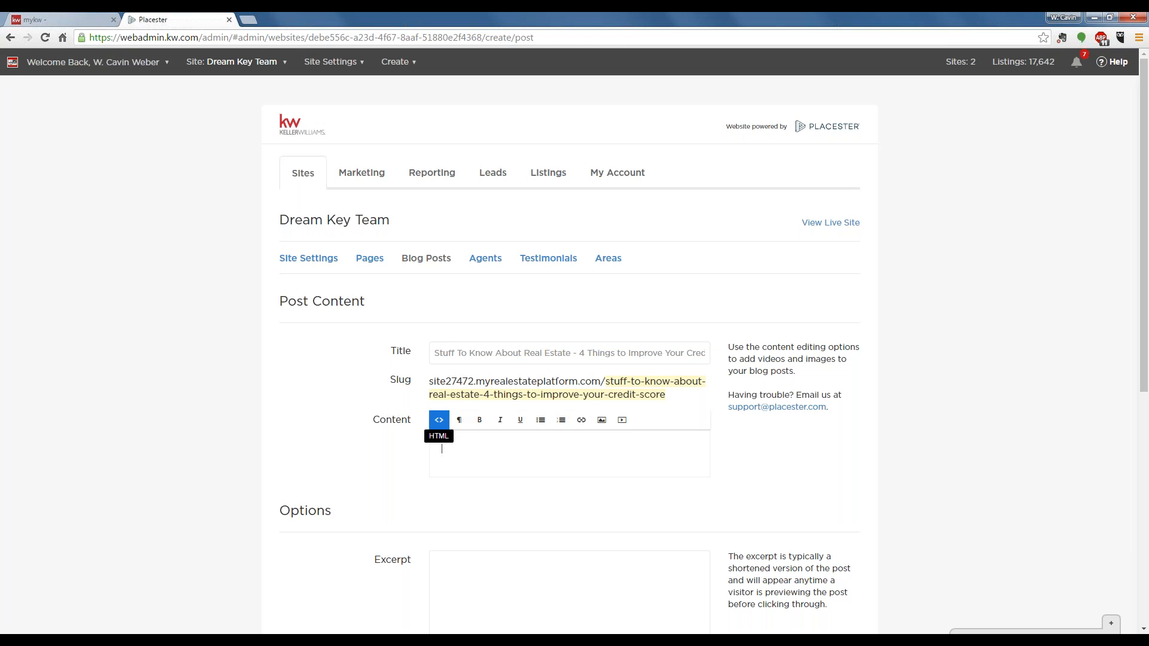
left_click(440, 421)
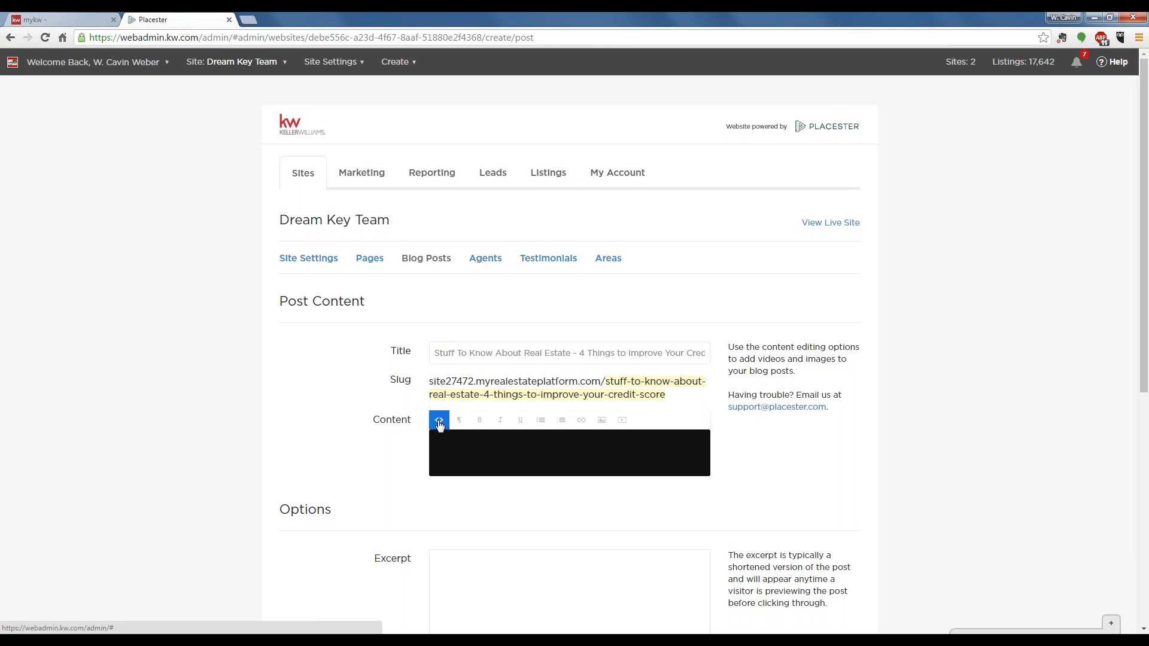
left_click(439, 421)
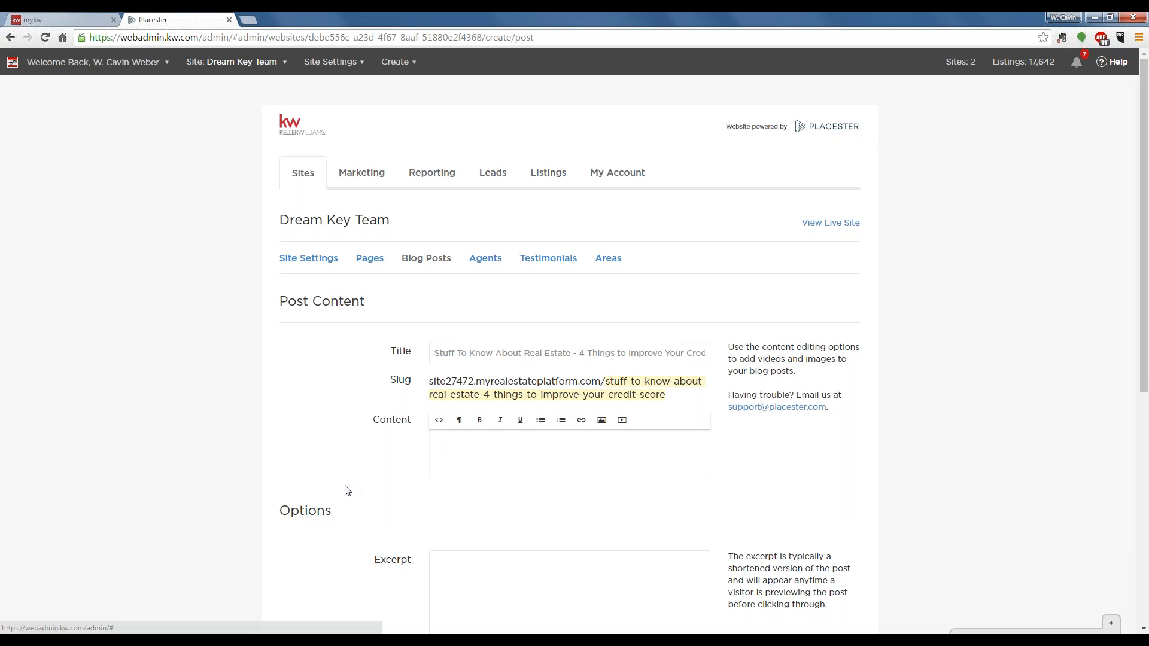
- Examine the new post's excerpt, featured image, SEO fields and save options
scroll(362, 491, "down", 1)
scroll(361, 491, "down", 3)
left_click(484, 400)
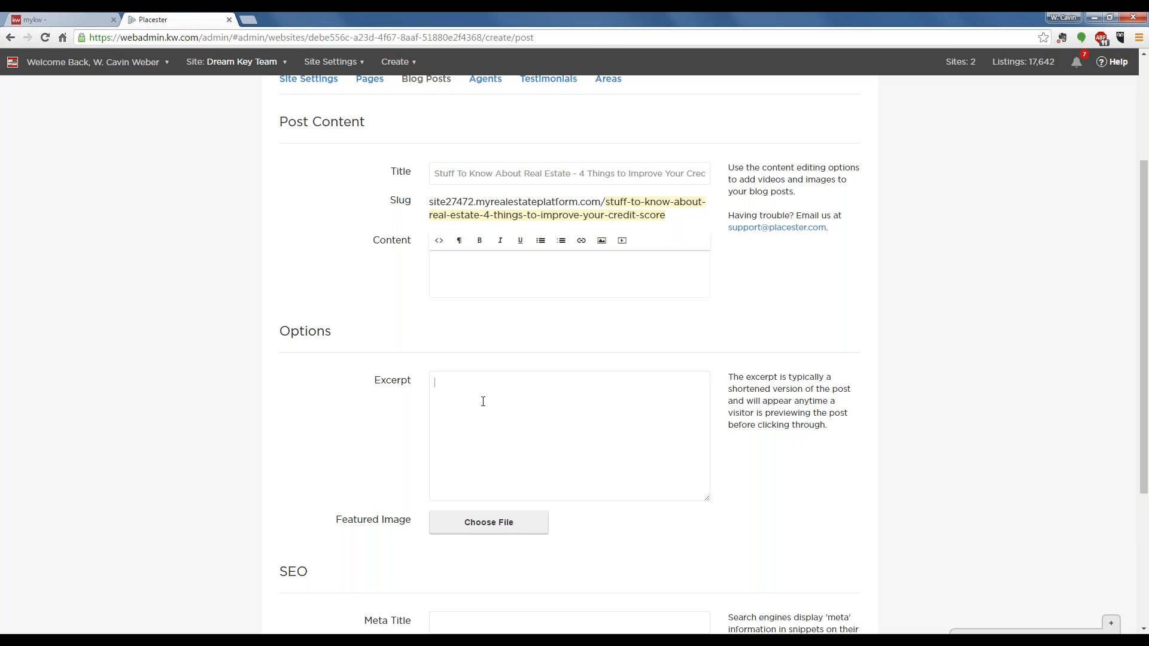
left_click(496, 429)
scroll(496, 426, "down", 3)
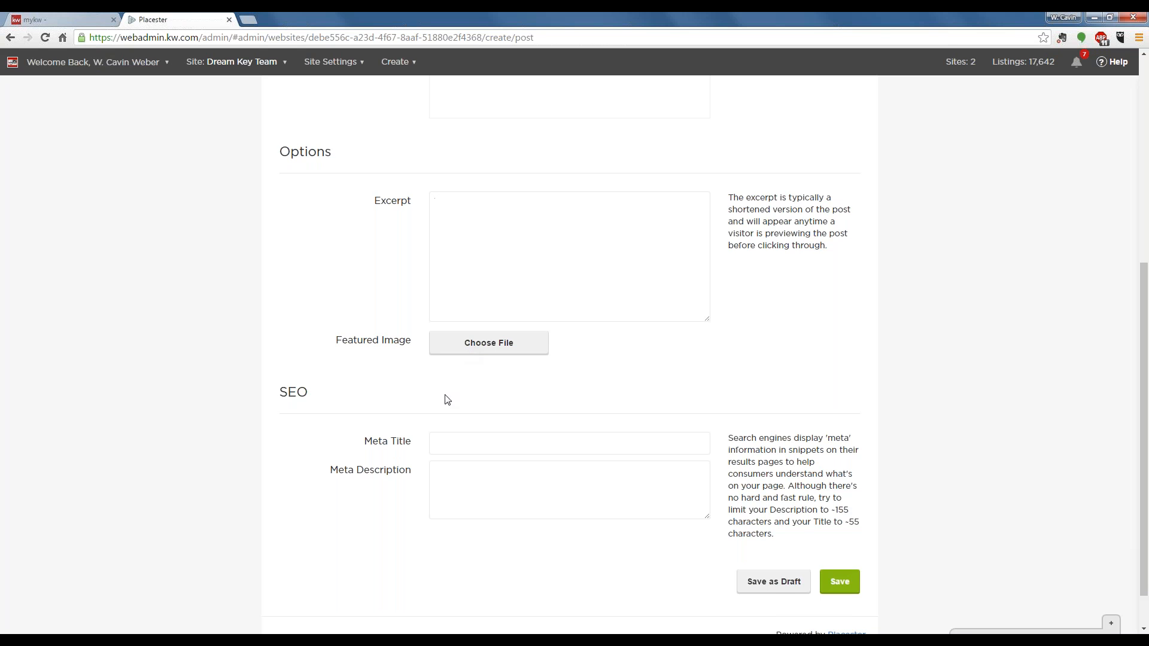
scroll(477, 387, "down", 1)
left_click(478, 388)
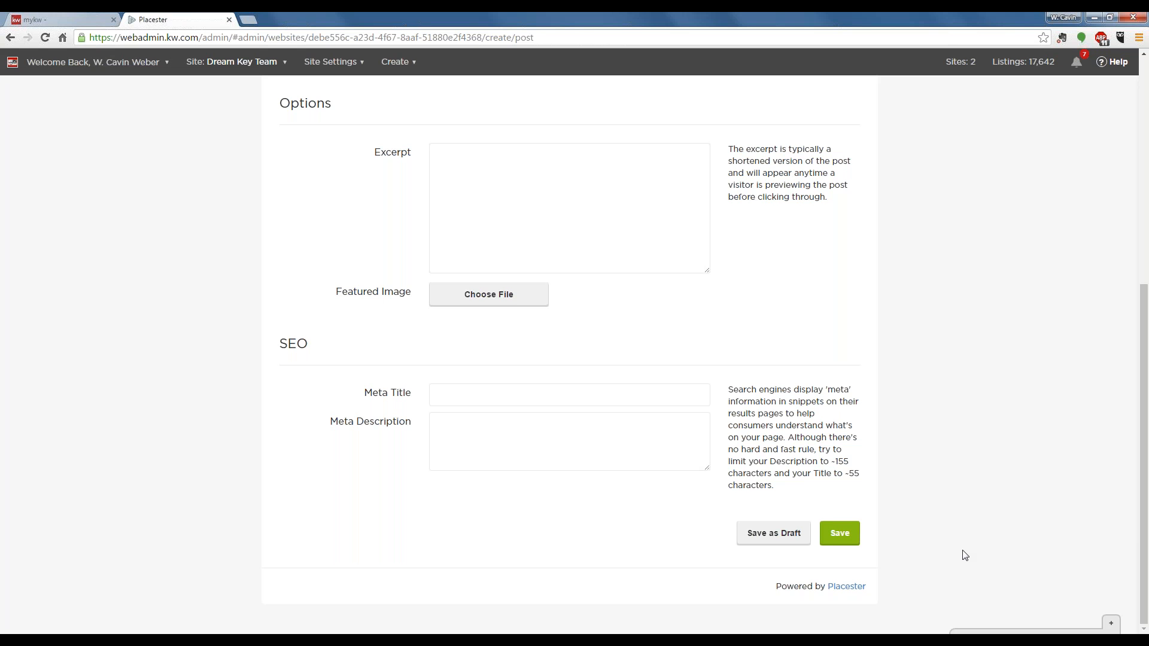
scroll(916, 484, "up", 7)
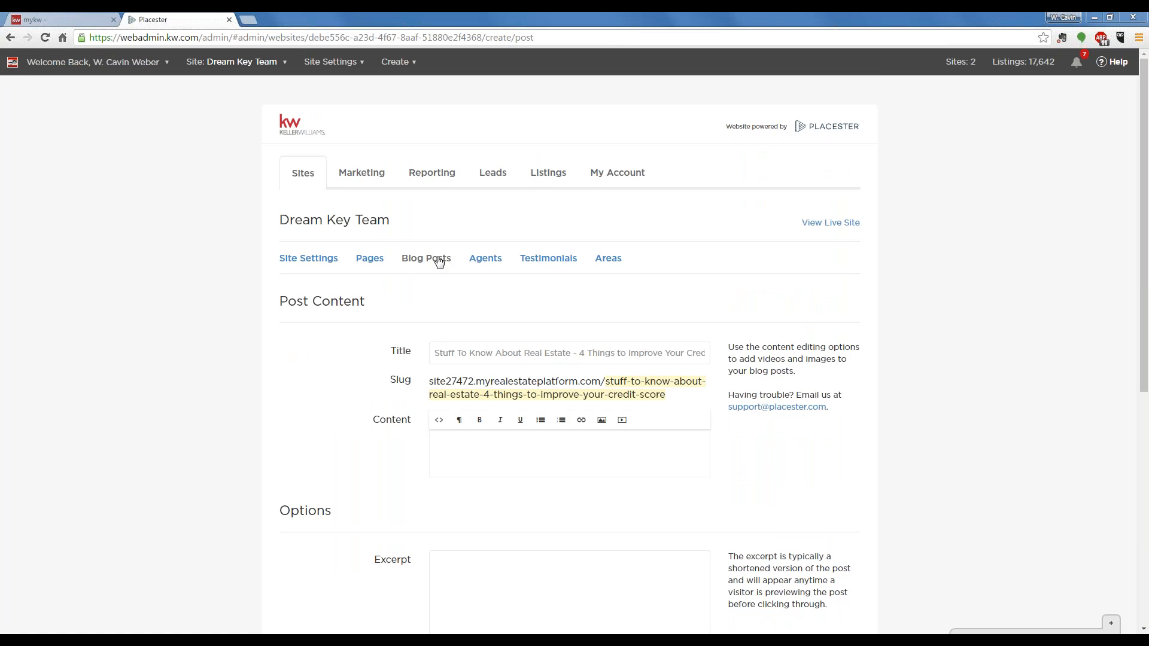
- Return to the blog post list without saving and open "Stuff to Know About Real Estate - 4 Things You Can Do to Improve Your Credit Score Today!"
left_click(435, 262)
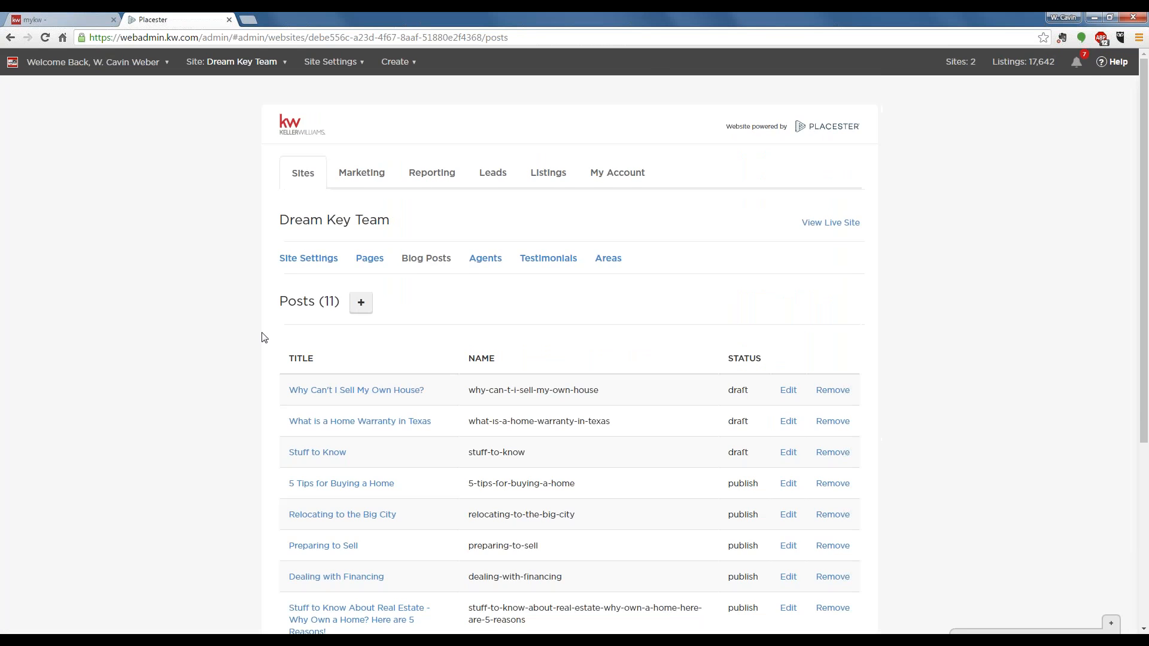
scroll(261, 337, "down", 4)
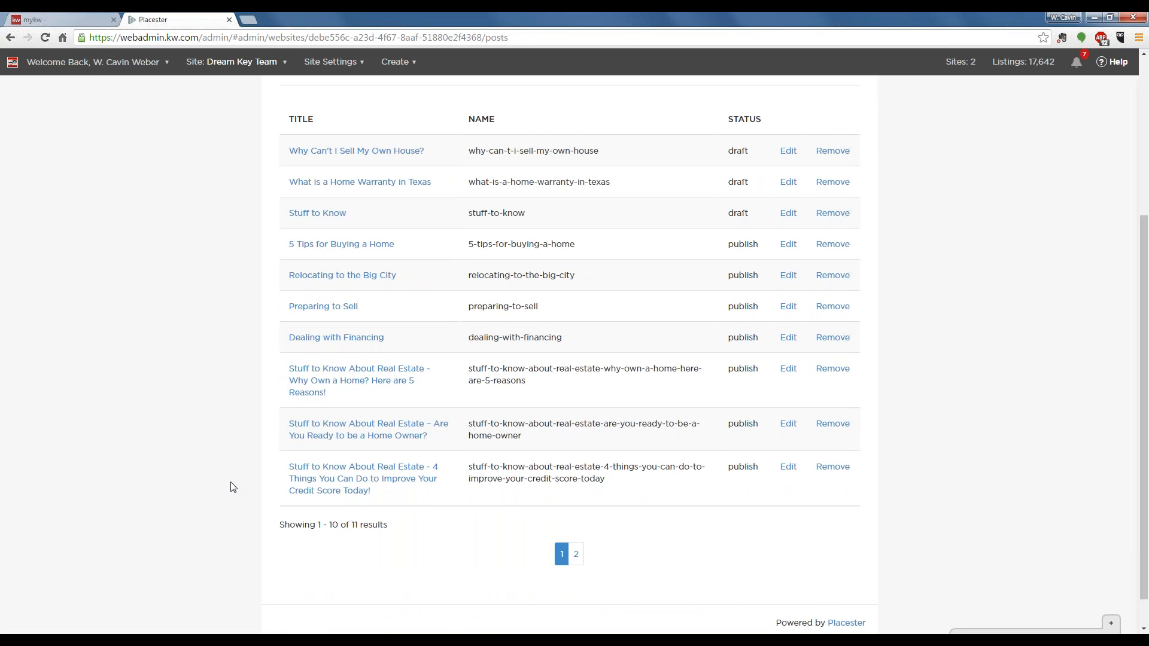
left_click(341, 479)
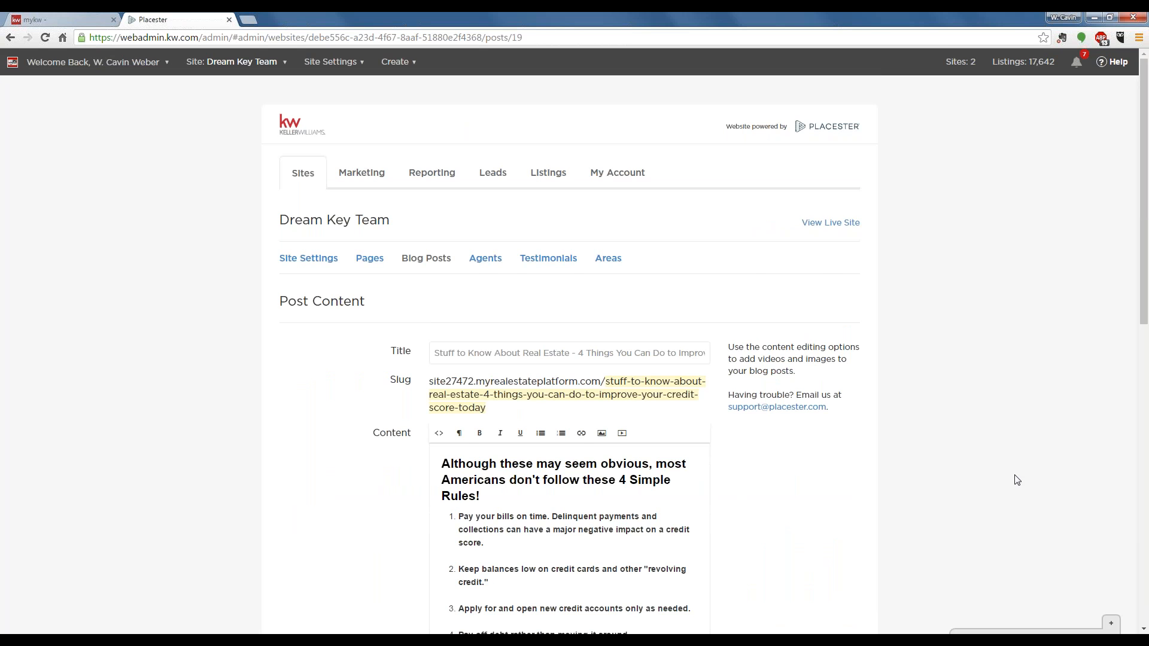
- Examine the opened post's heading, numbered rules, closing paragraph, excerpt and featured image
scroll(1017, 480, "down", 2)
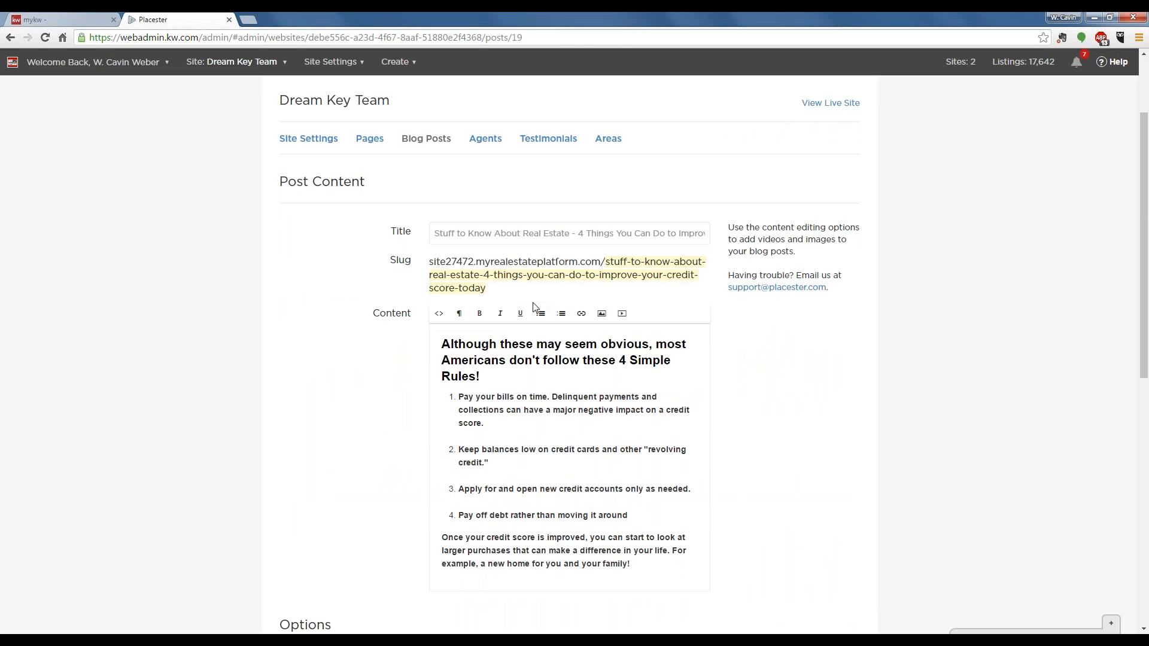
left_click_drag(442, 347, 520, 387)
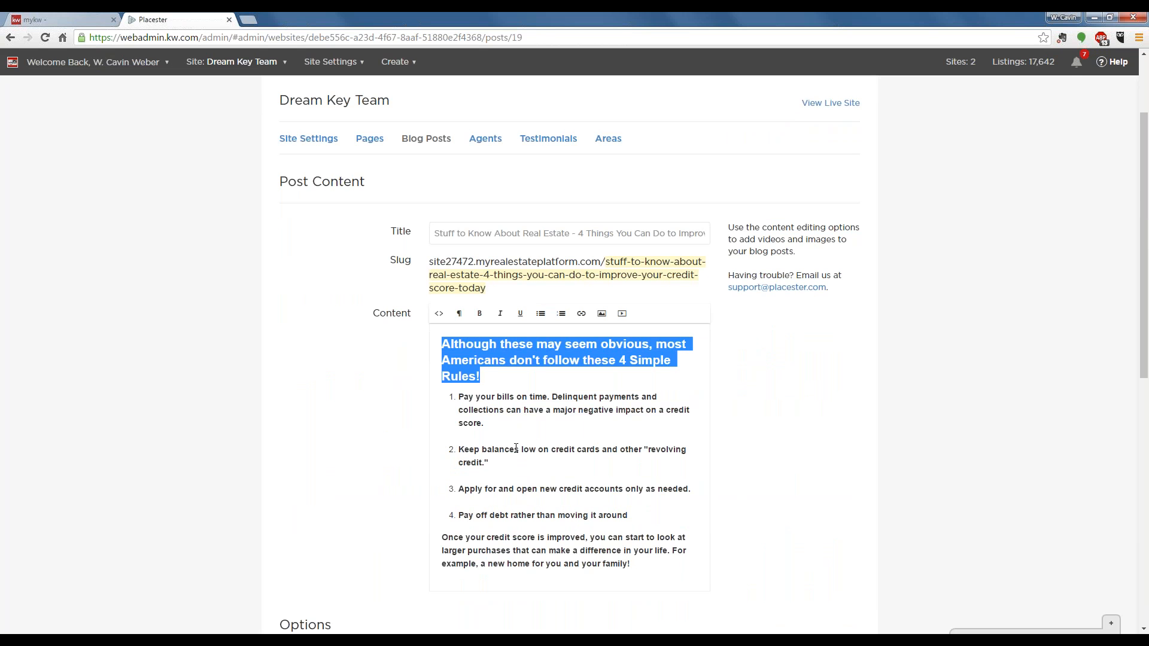
scroll(517, 455, "down", 3)
left_click(504, 295)
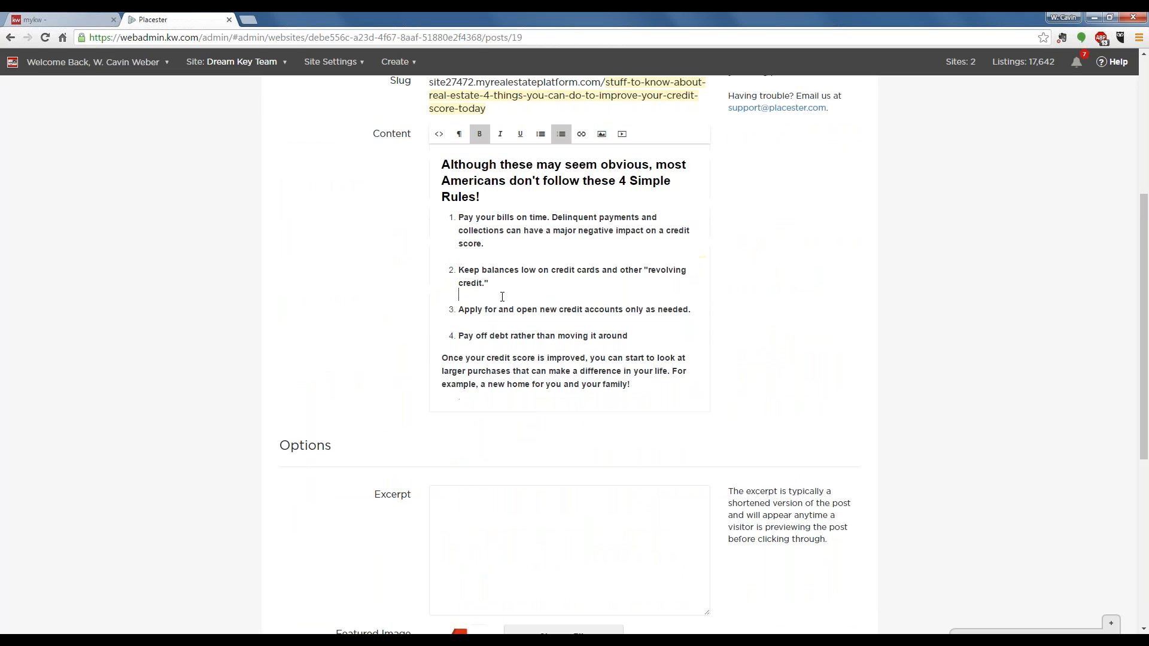
scroll(506, 313, "down", 2)
scroll(506, 323, "up", 3)
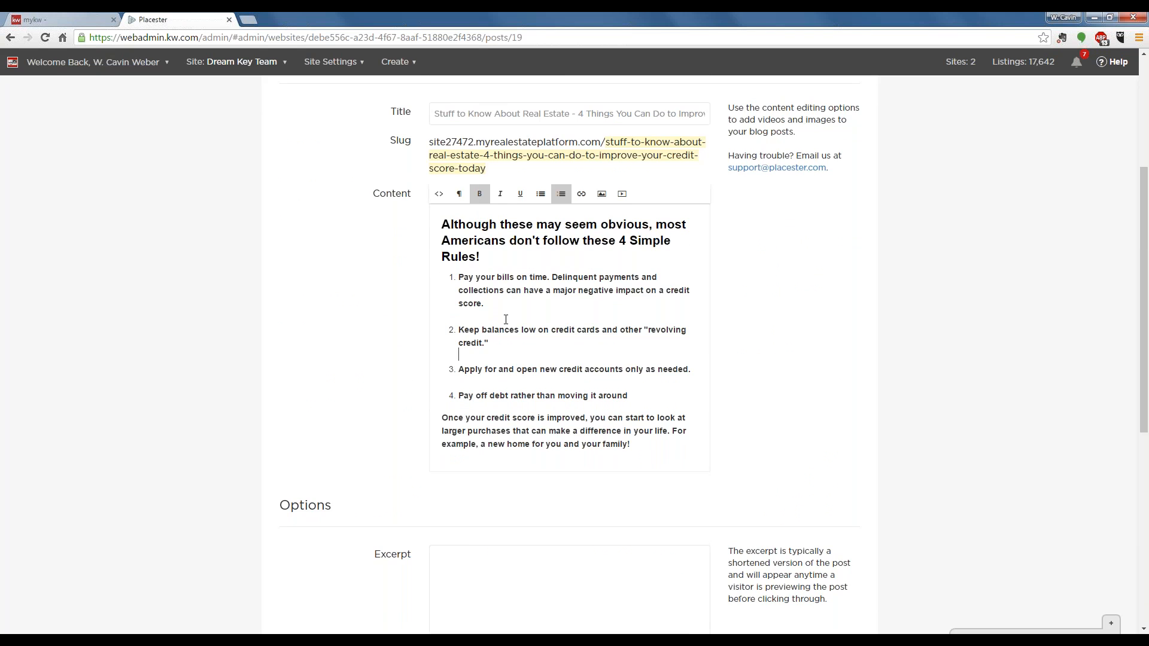
scroll(507, 335, "down", 3)
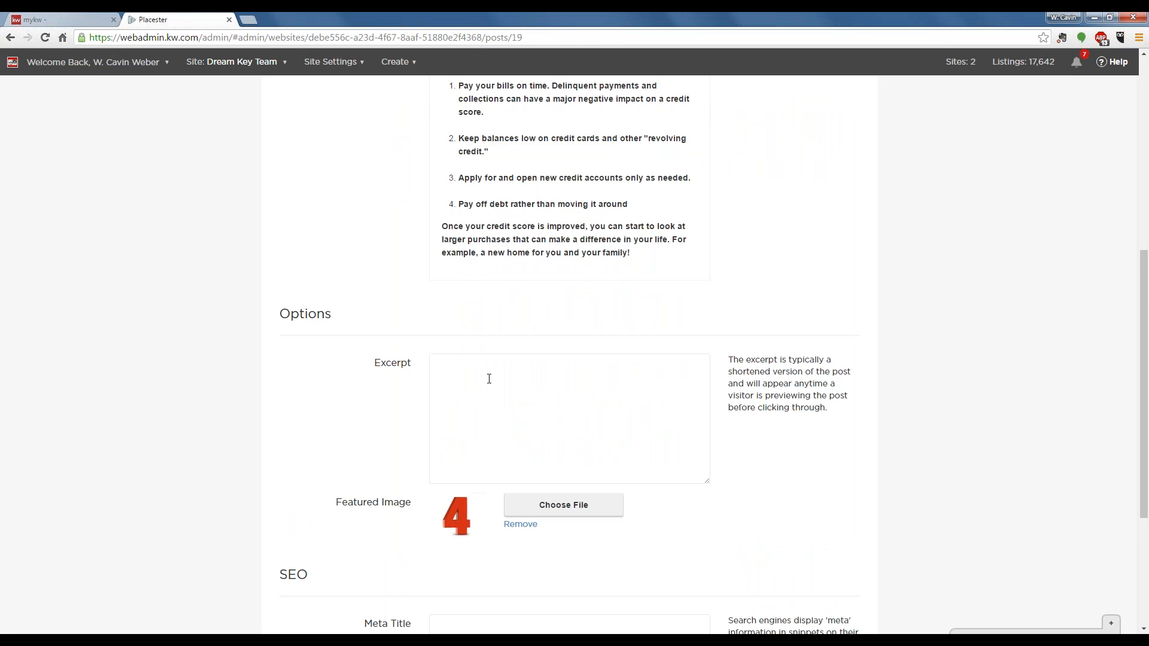
- Examine the opened post's excerpt, featured image, SEO fields and save options, and open the public Dream Key Team website
scroll(489, 379, "down", 2)
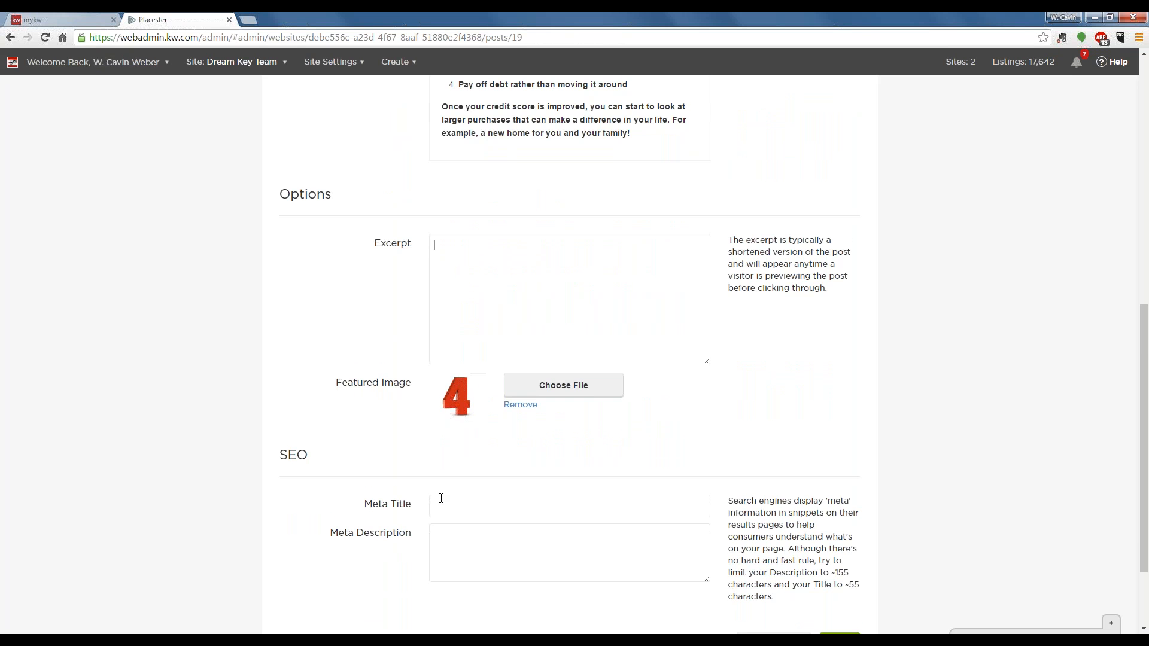
scroll(474, 431, "down", 2)
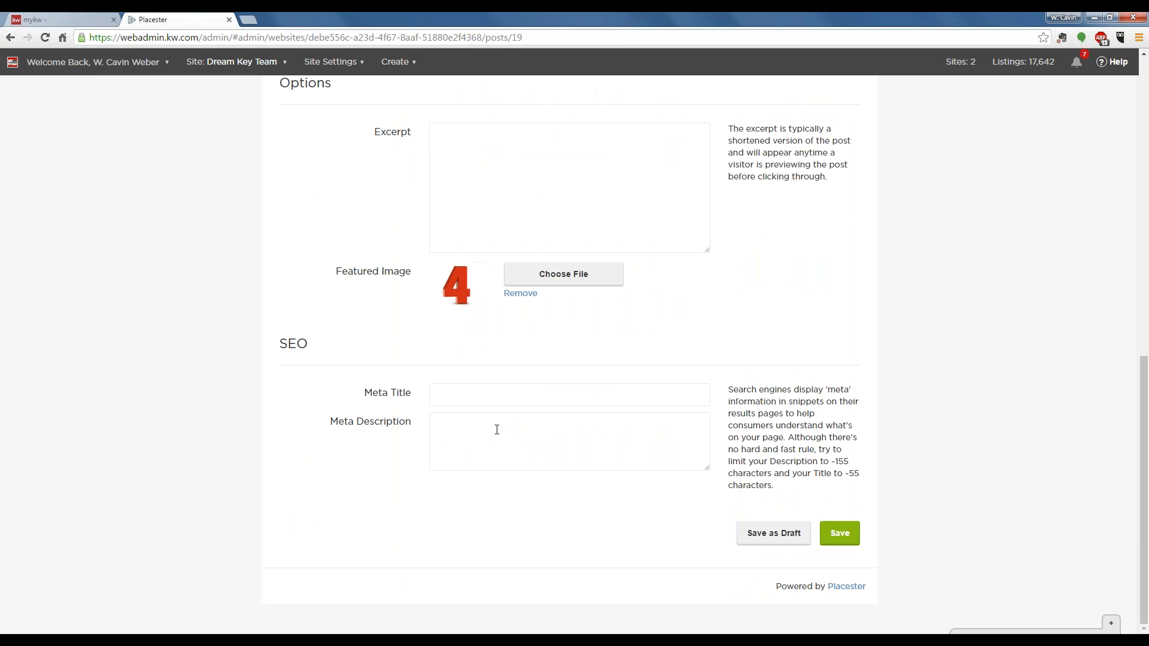
scroll(885, 547, "up", 7)
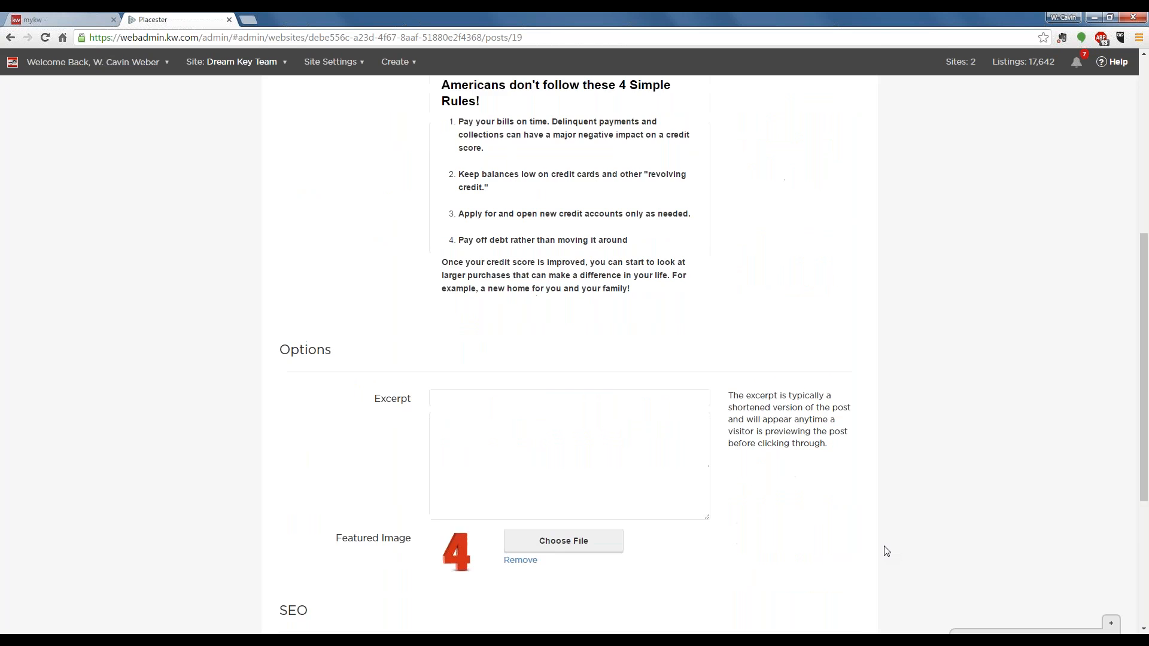
scroll(886, 551, "up", 4)
left_click(828, 224)
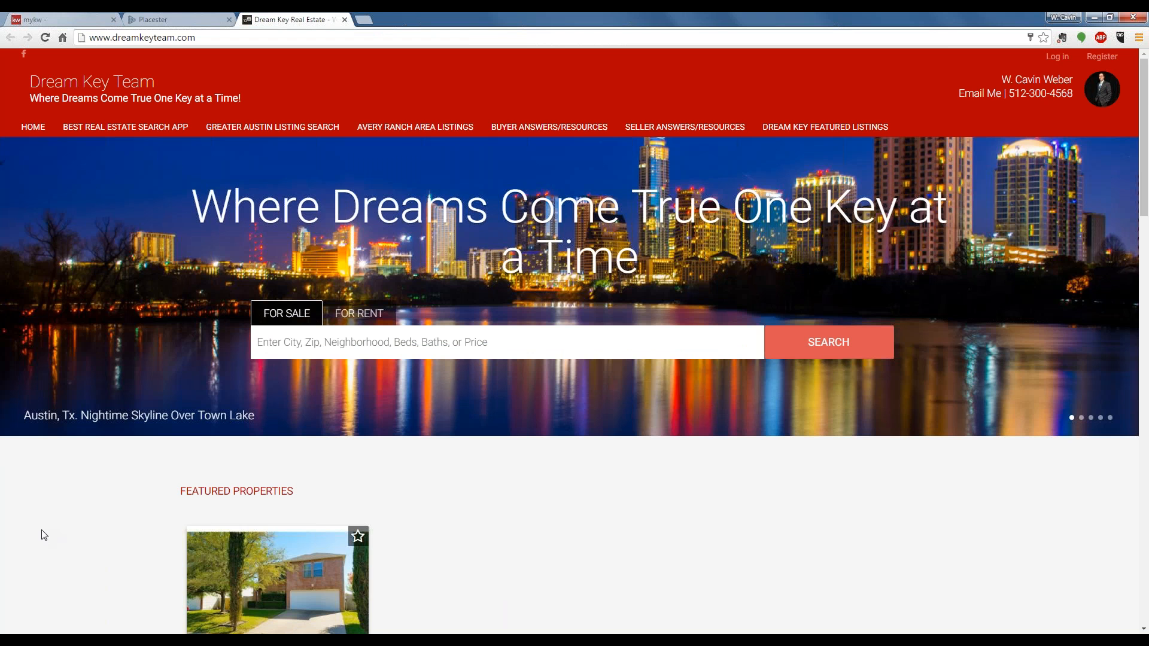
- Examine the website homepage's blog section, including the featured images, titles and excerpts of the published posts
scroll(44, 534, "down", 7)
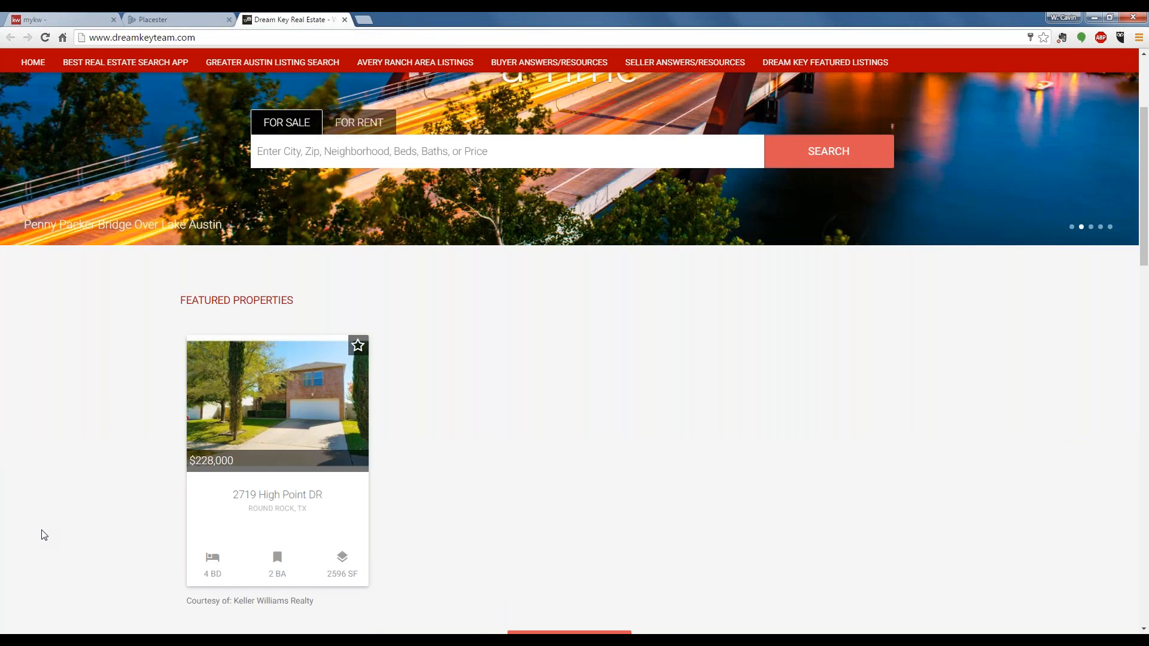
scroll(44, 535, "down", 4)
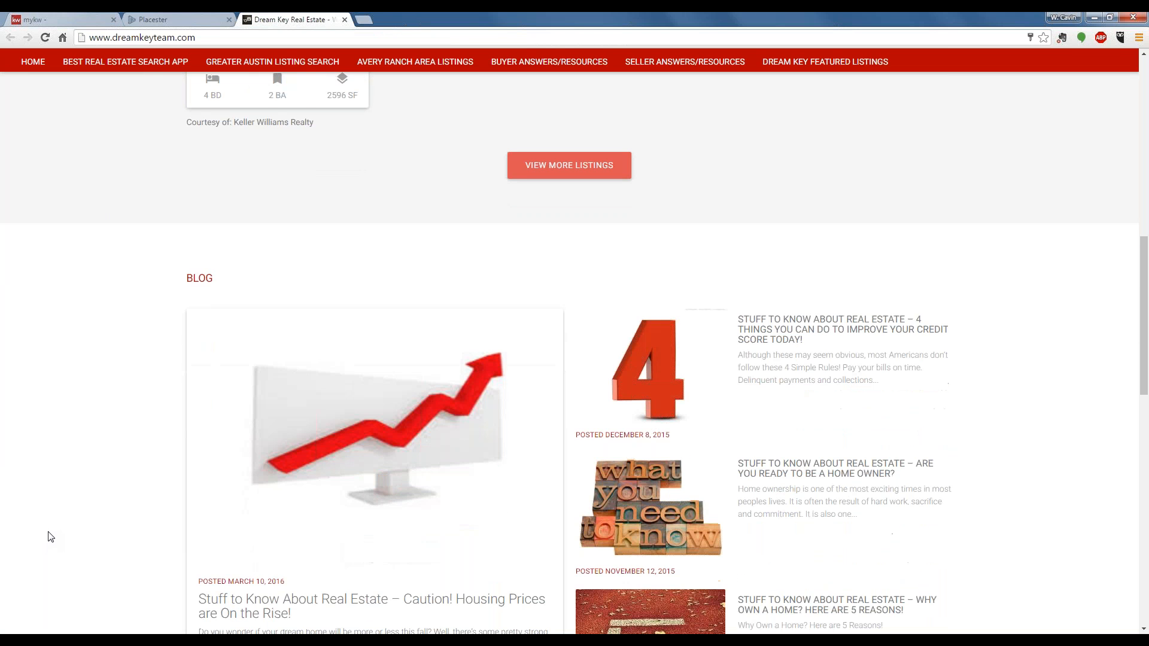
scroll(48, 535, "down", 2)
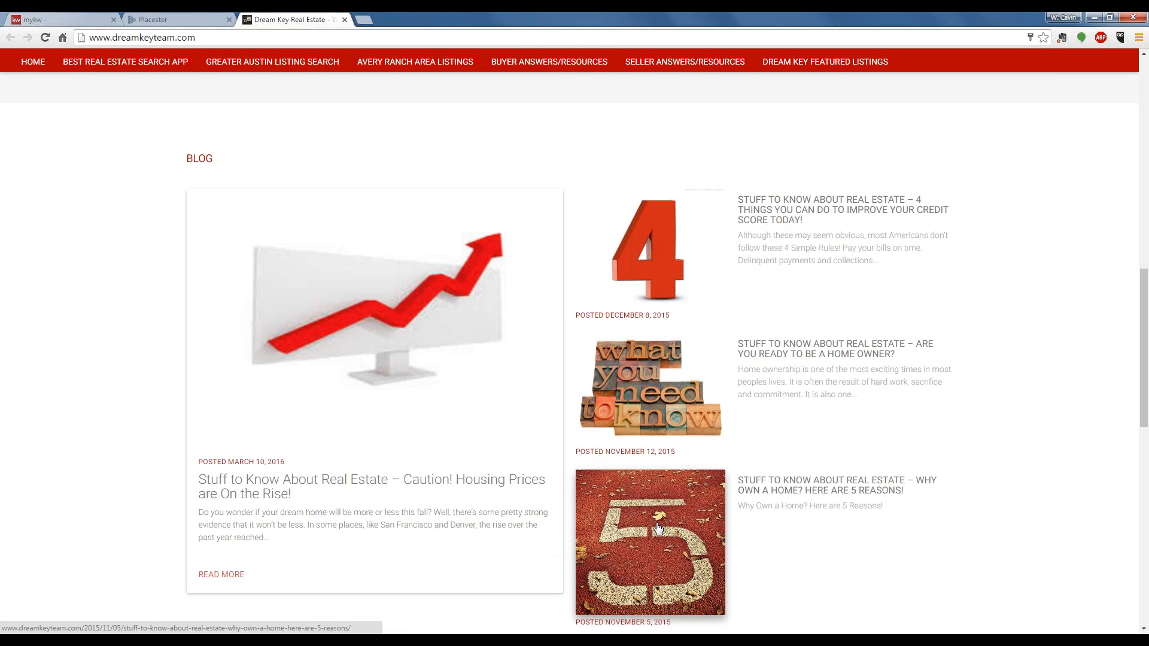
scroll(657, 527, "down", 5)
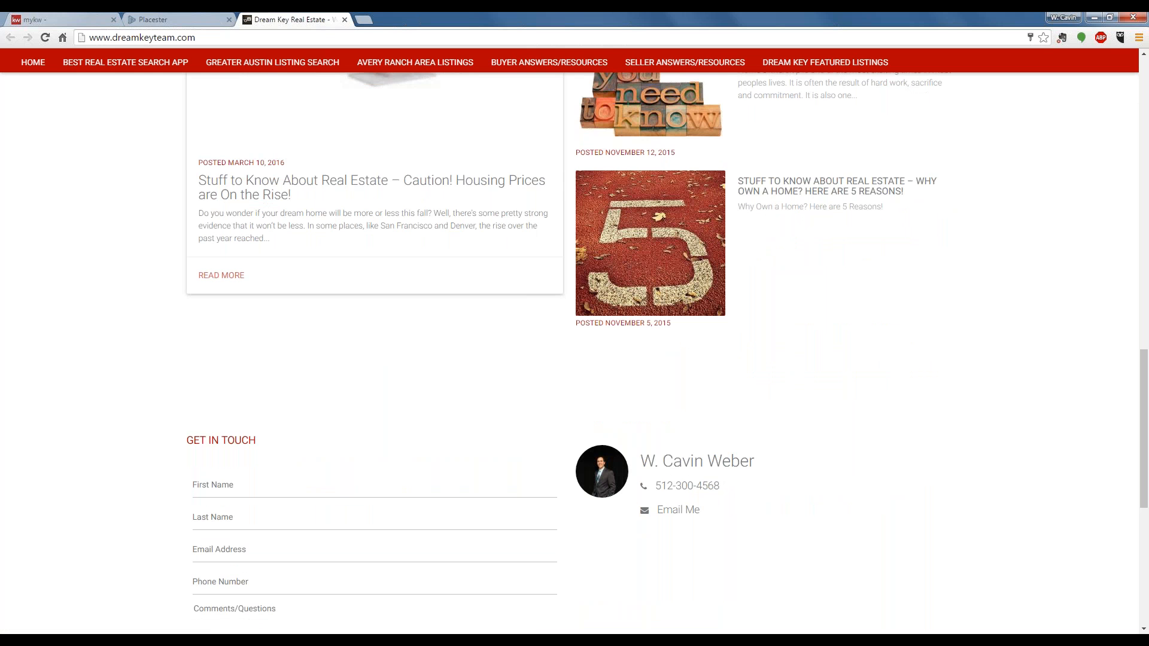
scroll(657, 528, "up", 4)
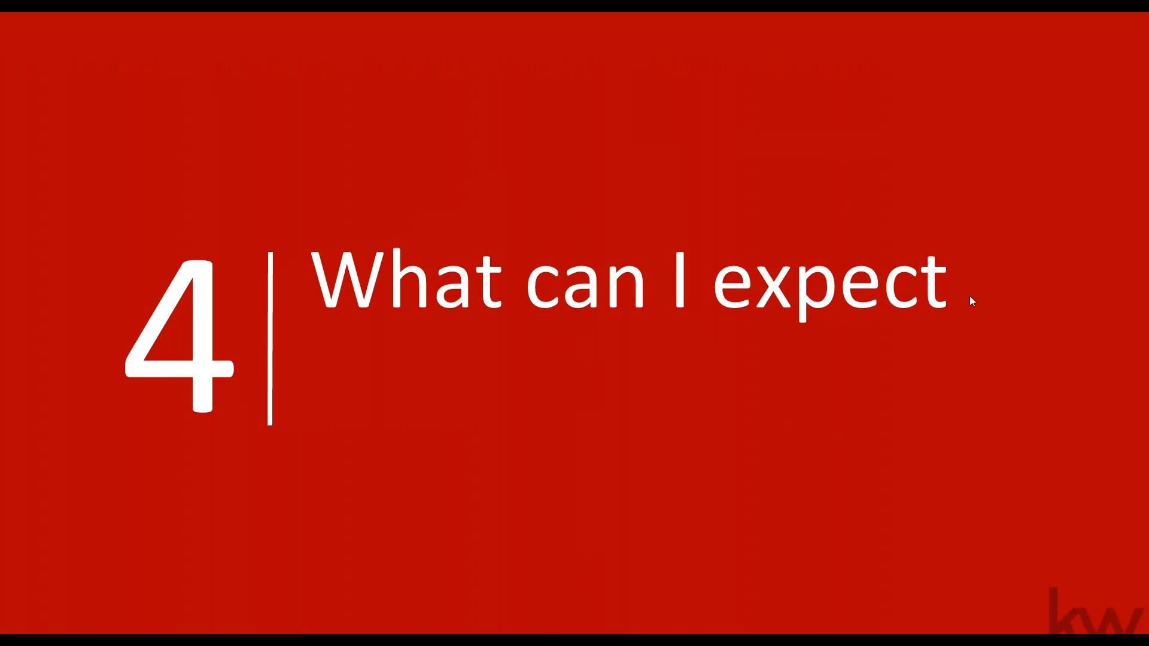
left_click(921, 264)
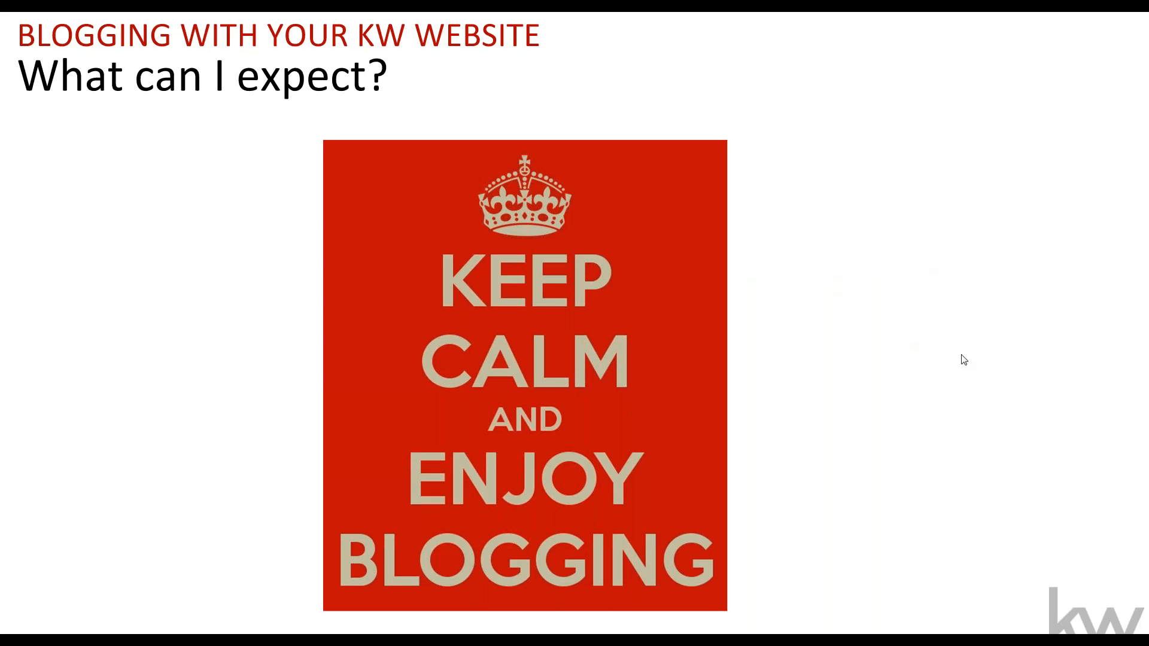